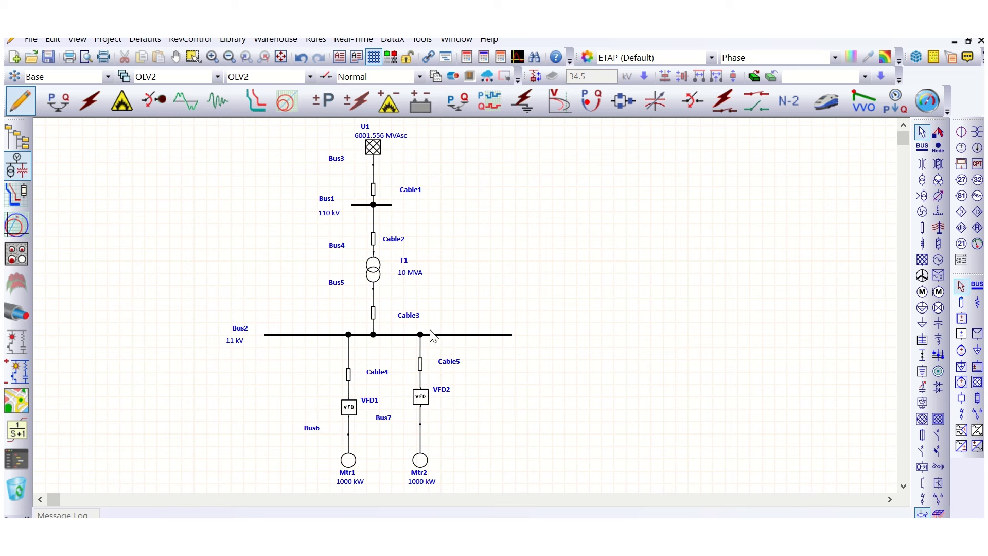
Examine the Bus2 motor feeder through VFD1 and review the harmonic library data assigned to VFD1.
click(307, 334)
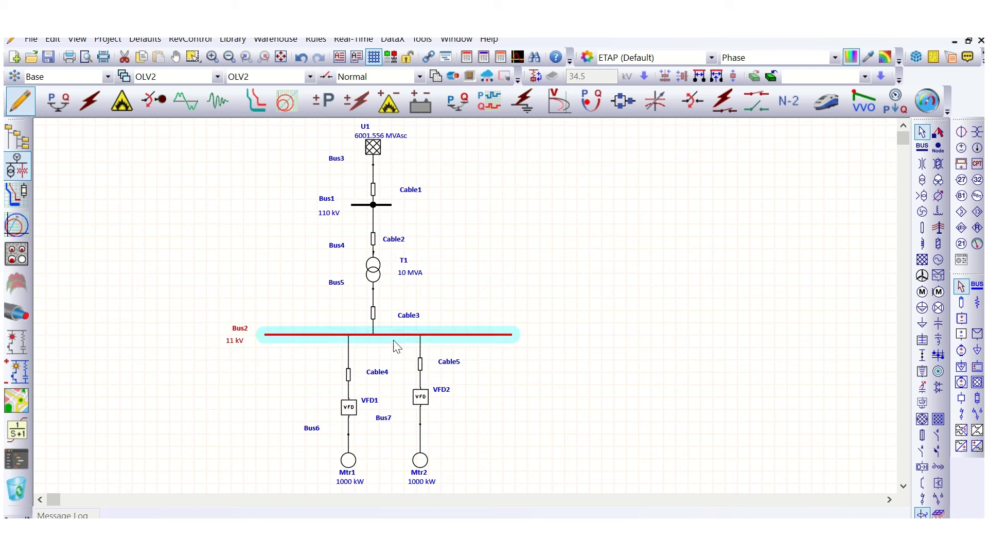
click(349, 407)
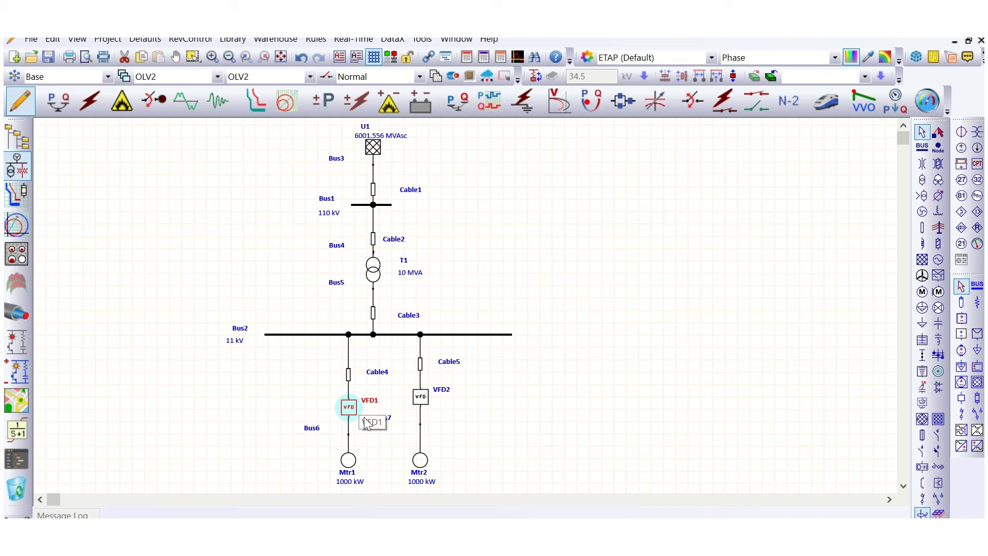
click(350, 468)
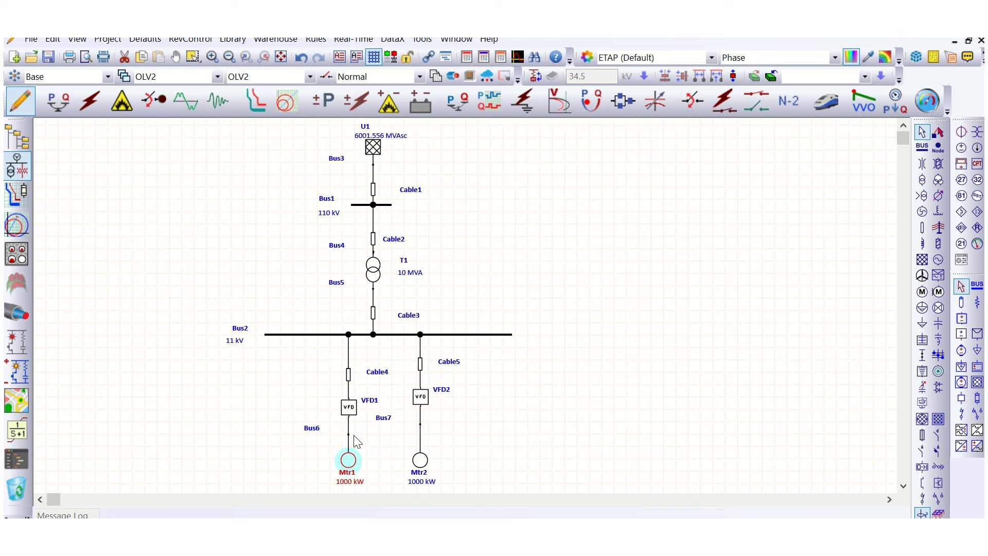
double_click(349, 407)
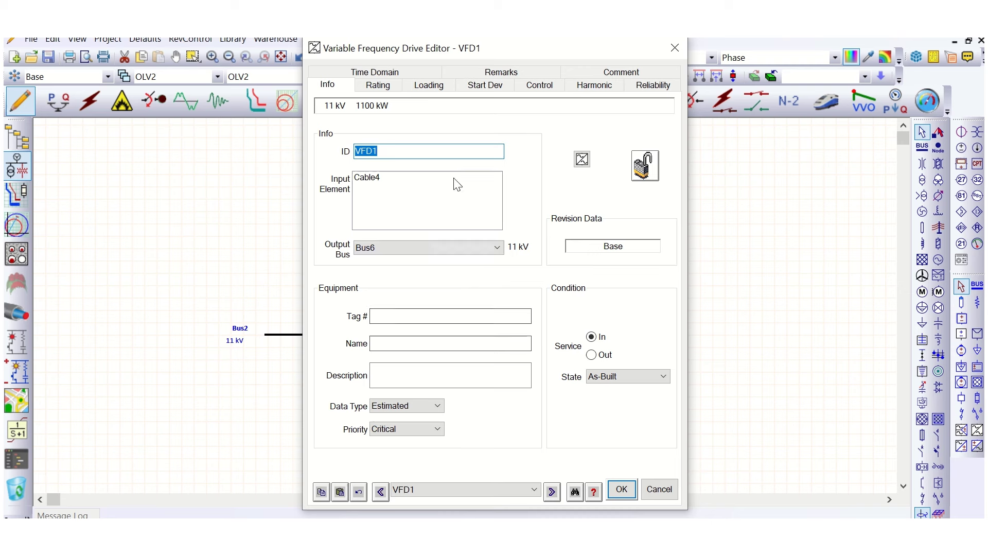
click(597, 87)
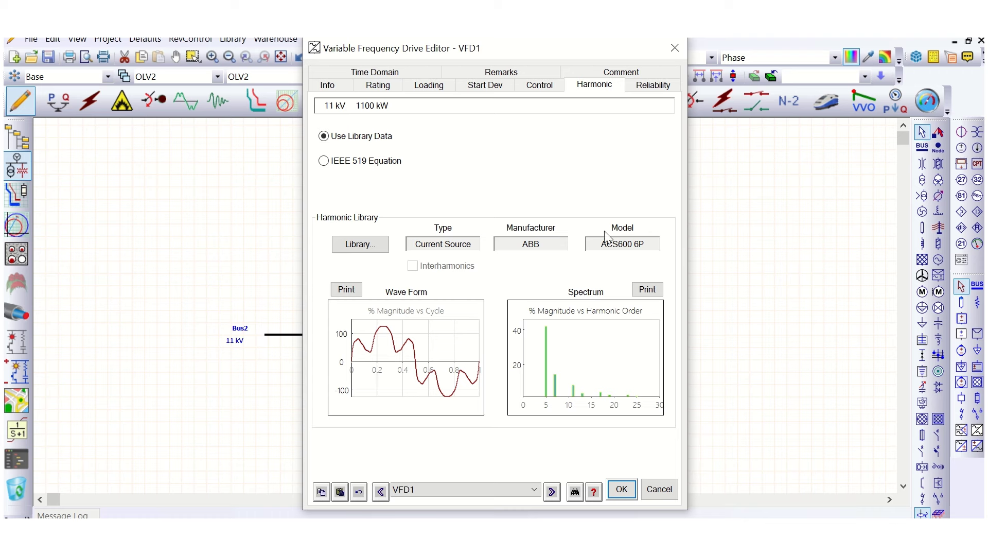
mouse_move(437, 350)
click(621, 489)
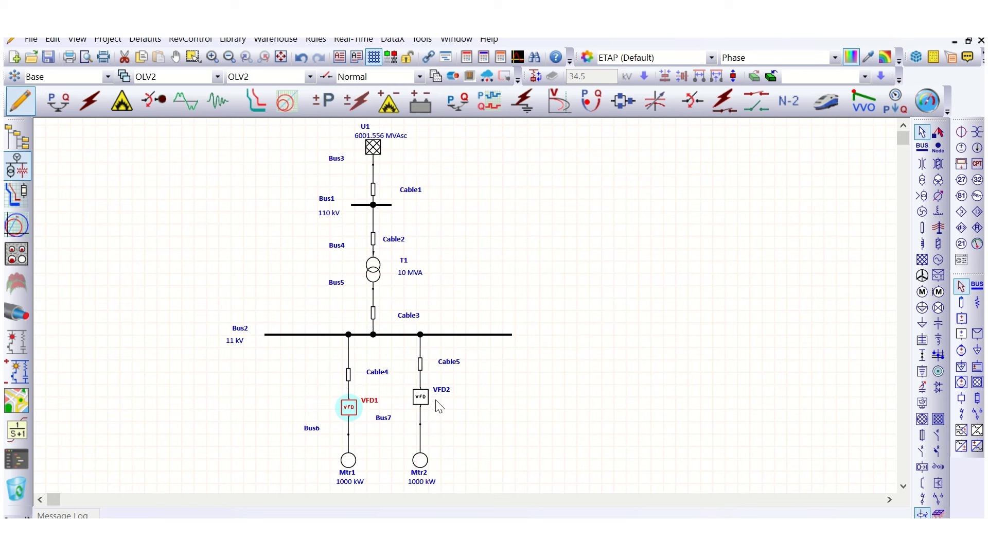
Examine the second motor feeder and review the harmonic library data assigned to VFD2.
click(495, 409)
drag(404, 382, 452, 487)
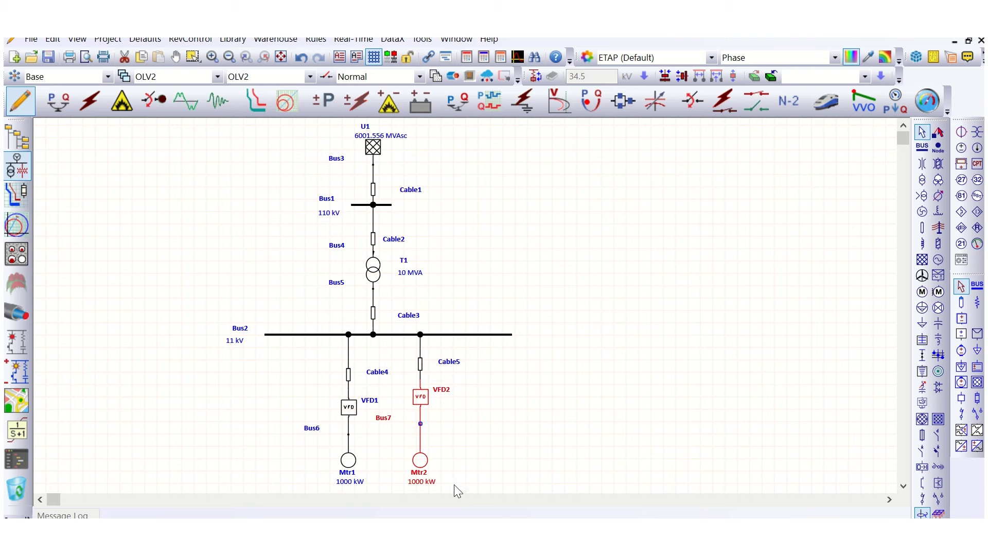
click(517, 397)
double_click(420, 397)
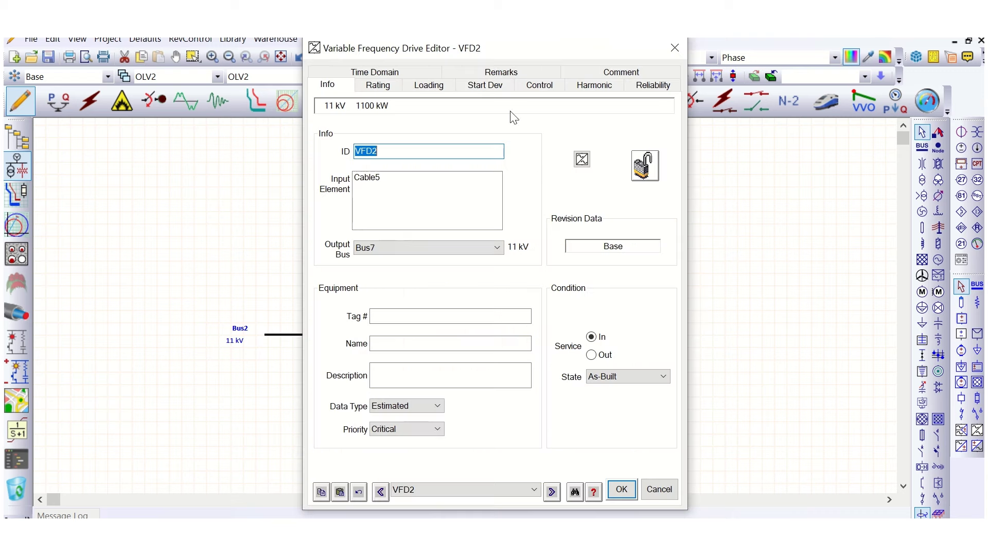
click(590, 87)
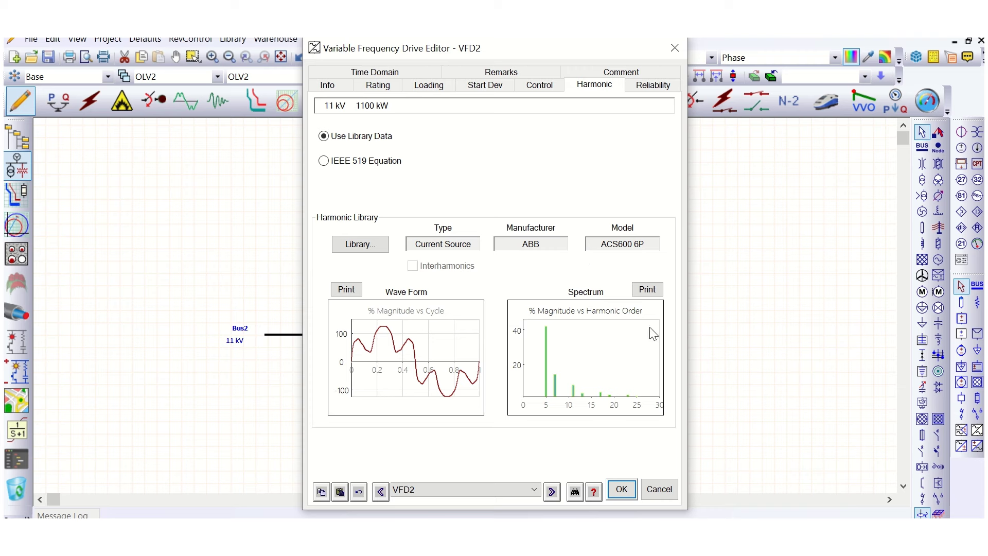
click(620, 488)
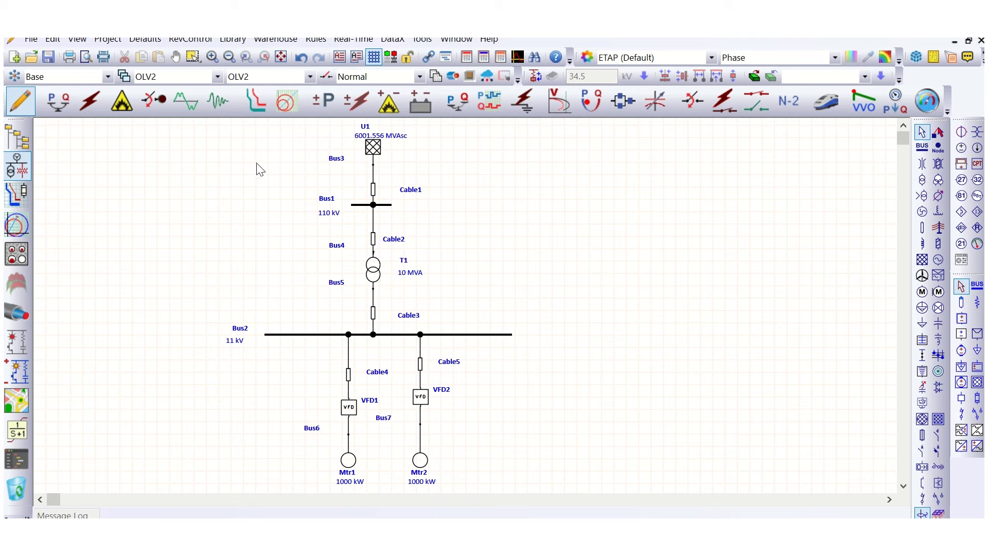
In the harmonic analysis study case HA, include Cable5 in the plotted and tabulated cables, and run the harmonic load flow.
click(190, 98)
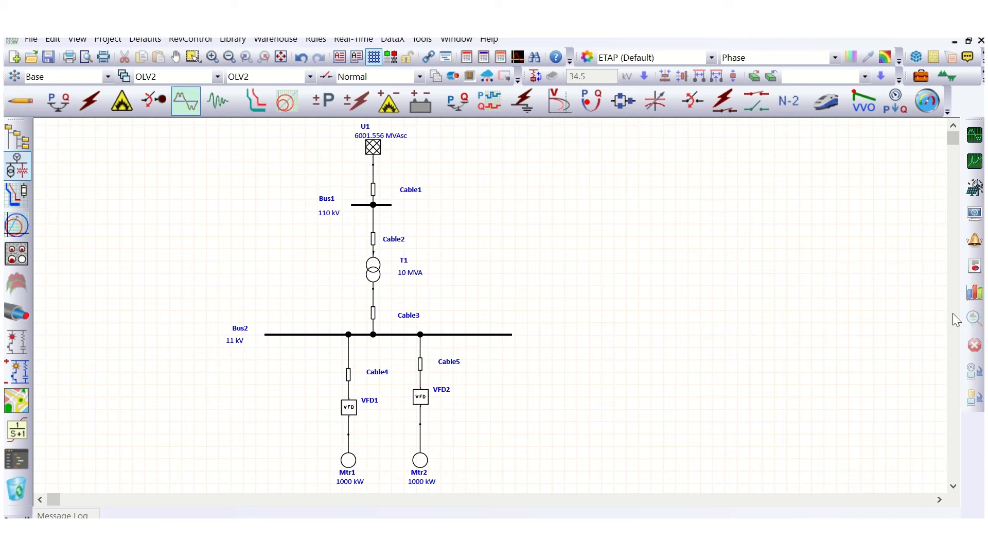
click(921, 77)
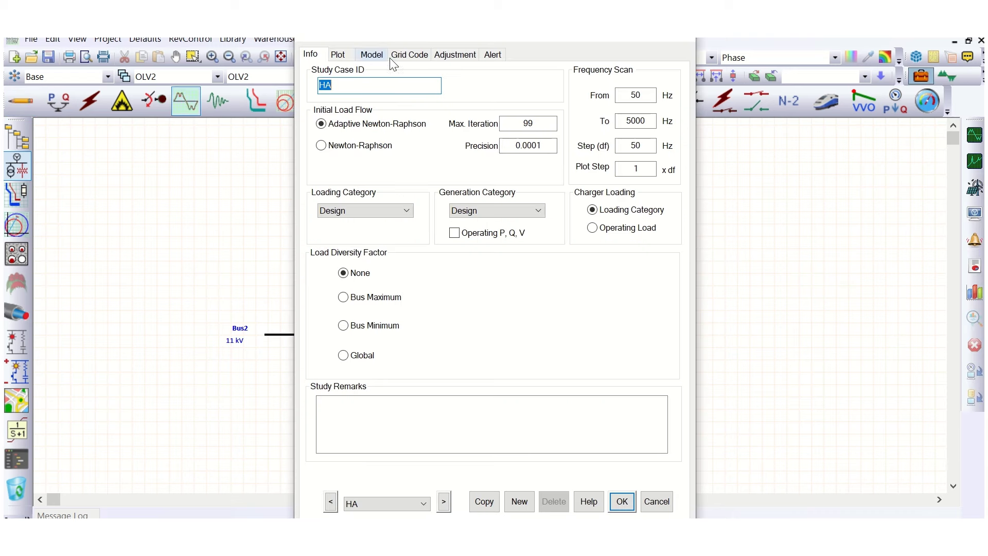
click(337, 54)
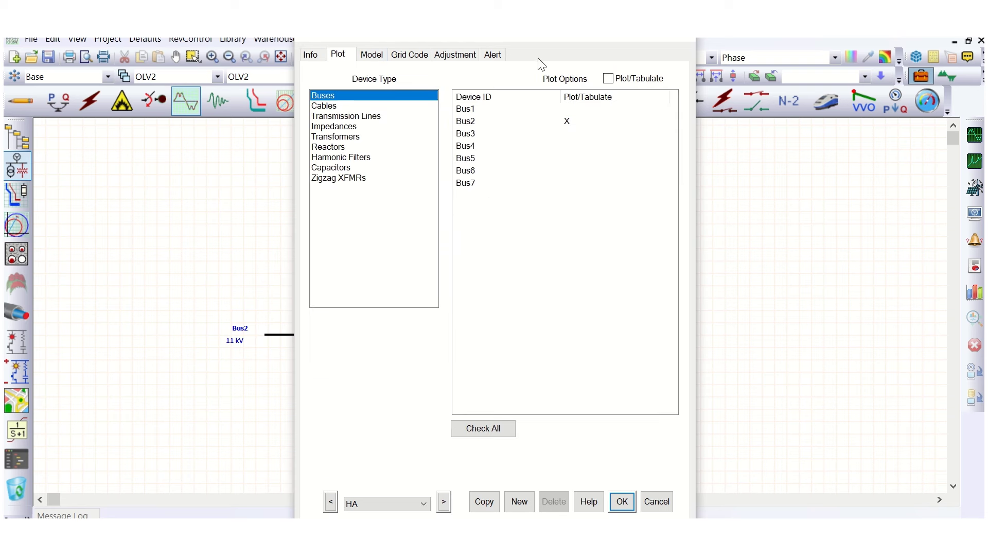
drag(495, 38, 630, 54)
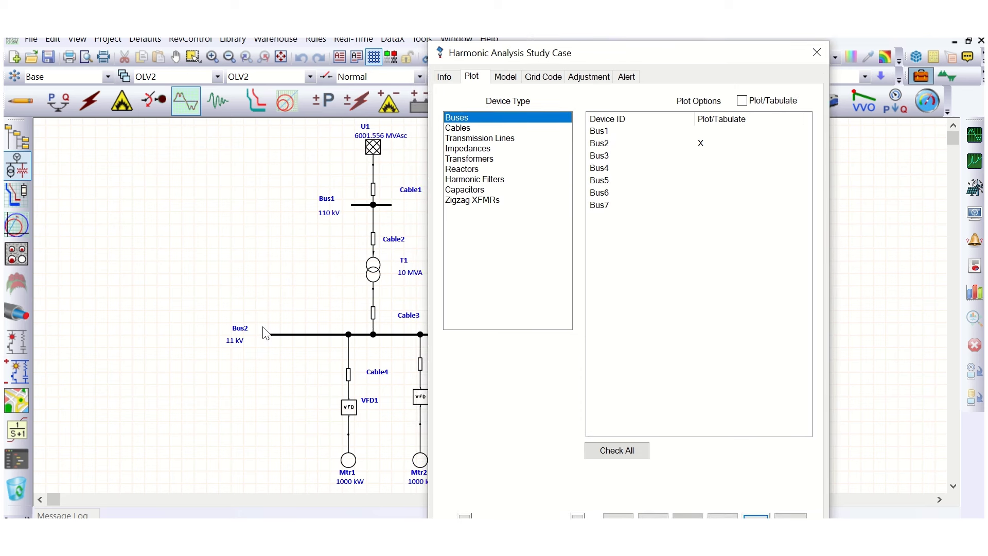
click(476, 129)
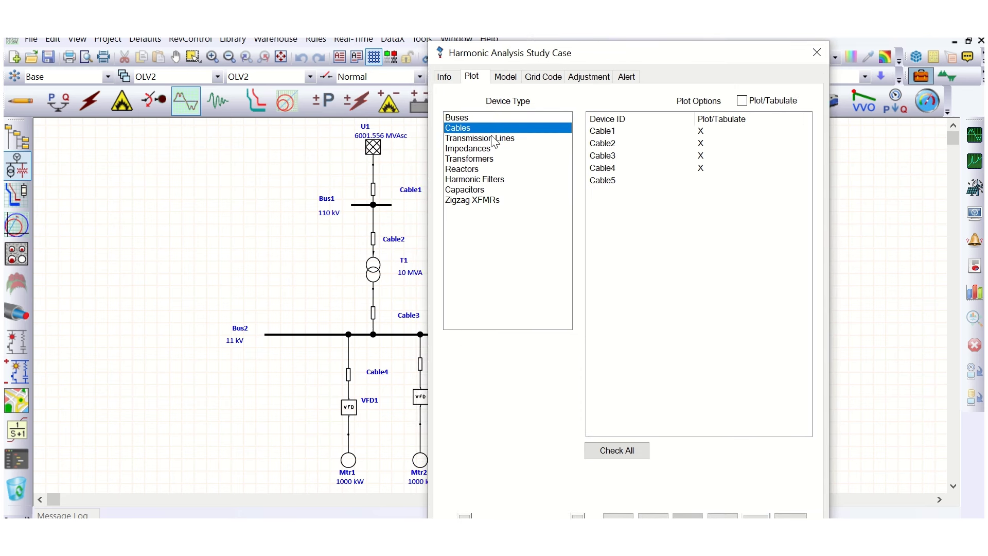
click(701, 180)
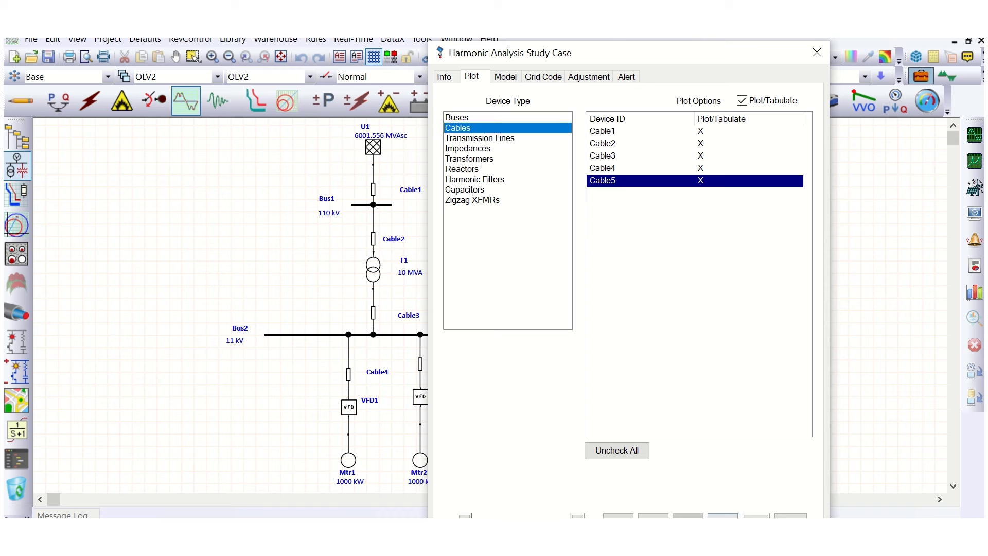
key(Return)
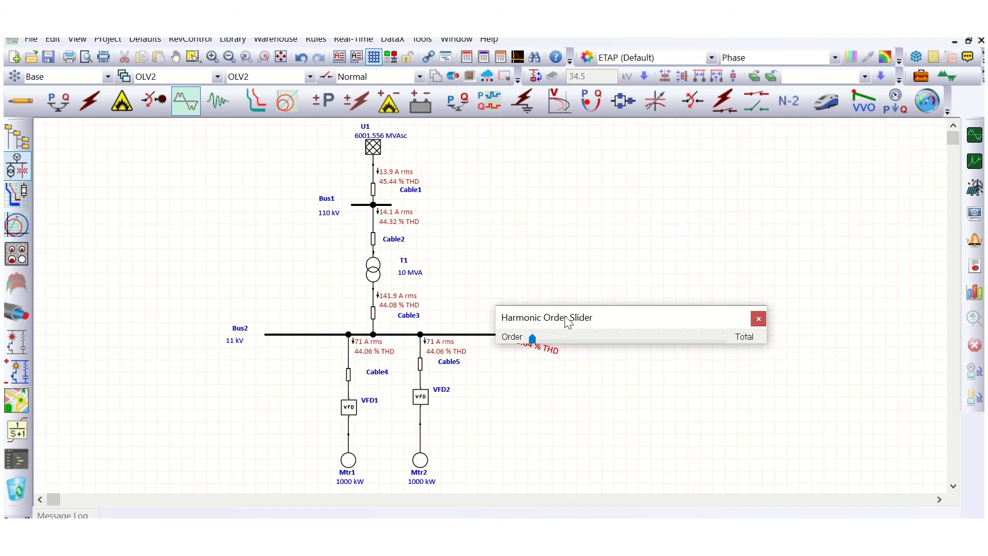
Examine the harmonic load flow results on the one-line diagram in total and for harmonic order 5, and close the Harmonic Order Slider.
drag(567, 322, 592, 220)
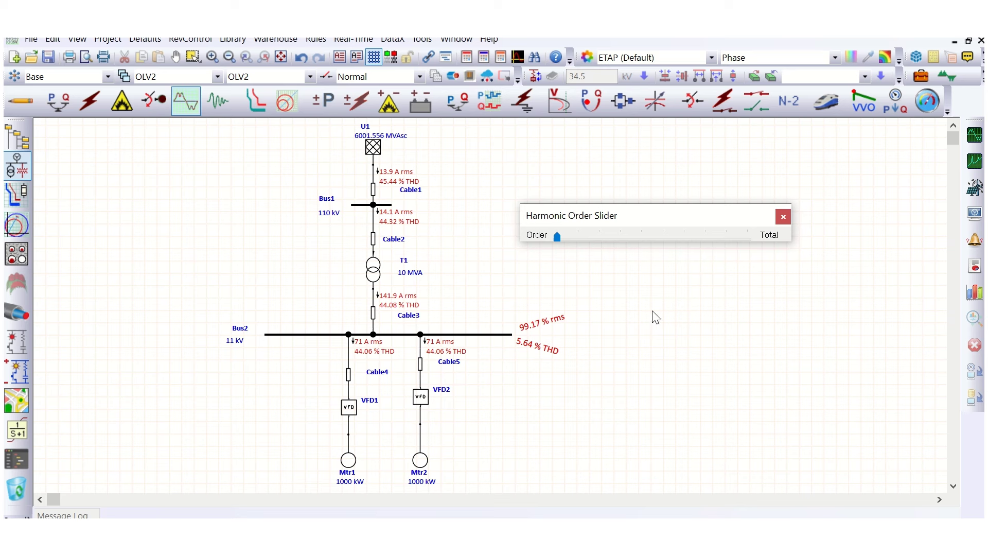
click(588, 236)
click(601, 239)
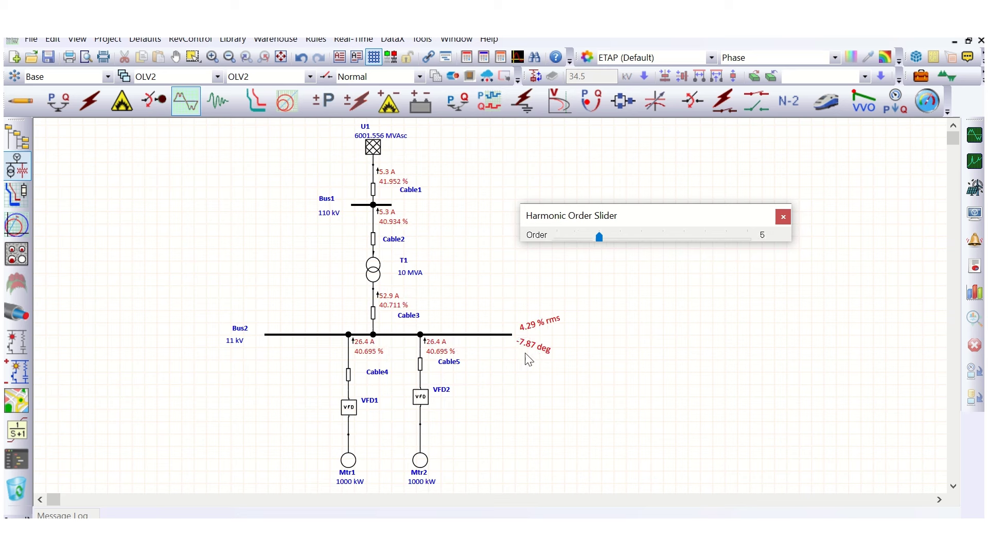
click(782, 216)
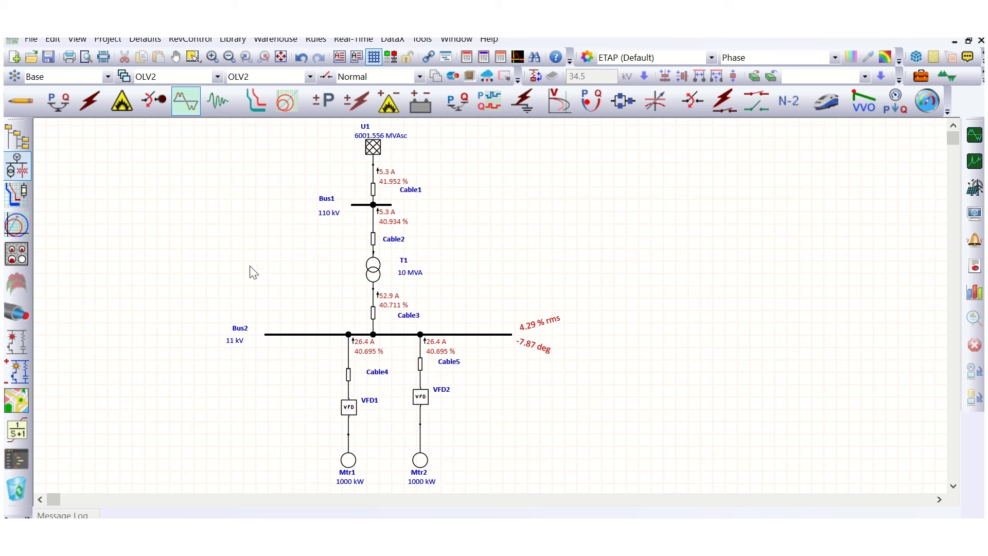
Return to edit mode and lengthen Bus2 beyond the VFD2 feeder to make room for another branch.
click(19, 101)
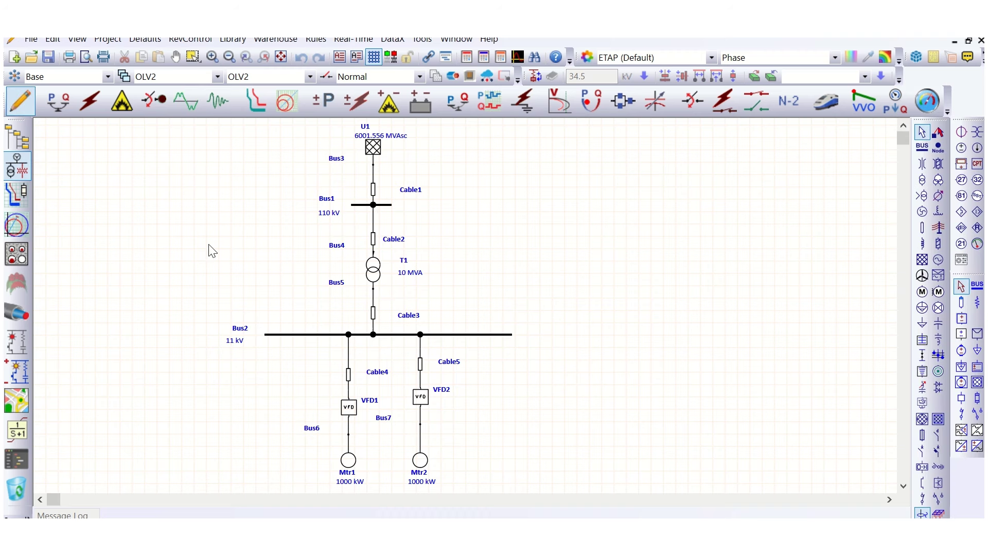
click(493, 336)
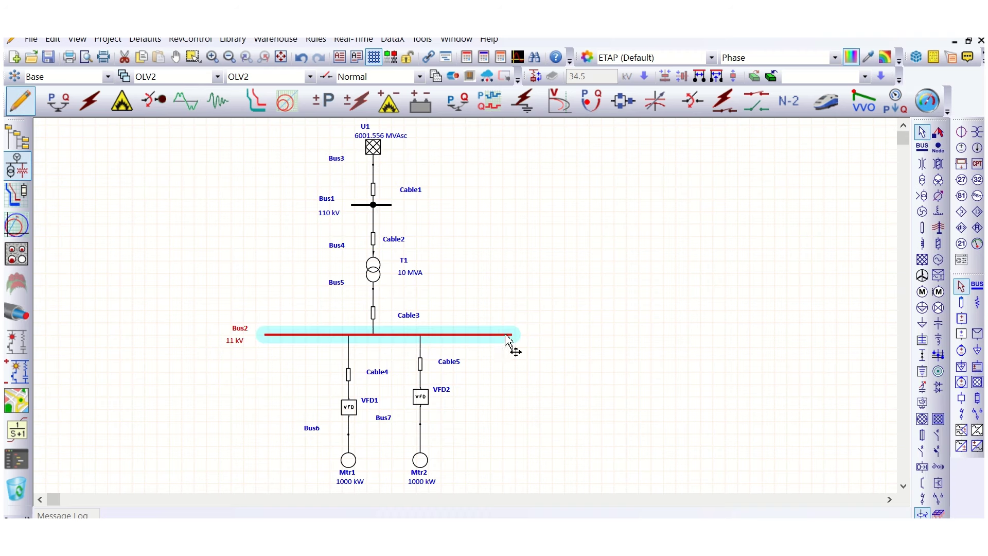
drag(513, 335, 654, 342)
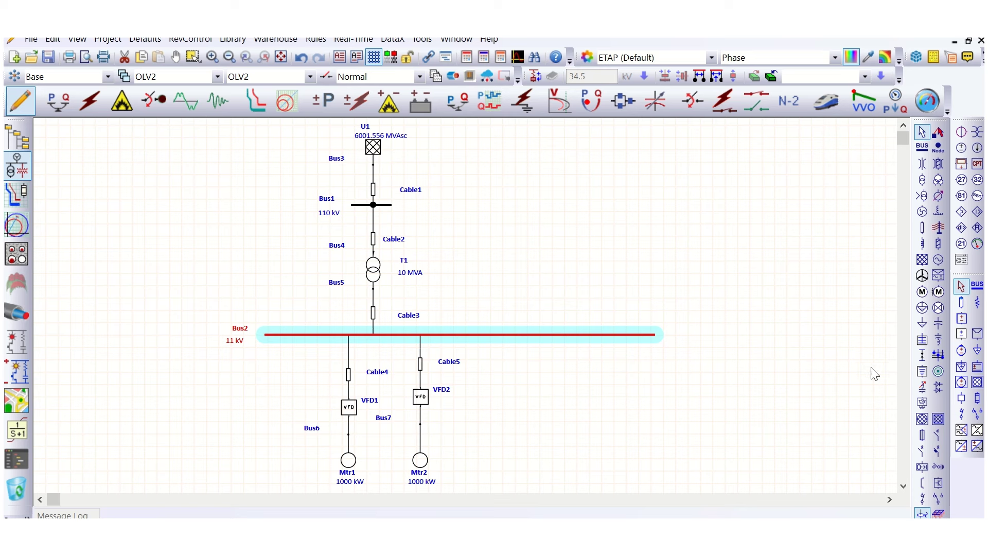
Place a single-tuned harmonic filter below the extended part of Bus2 and connect it to the bus.
click(937, 341)
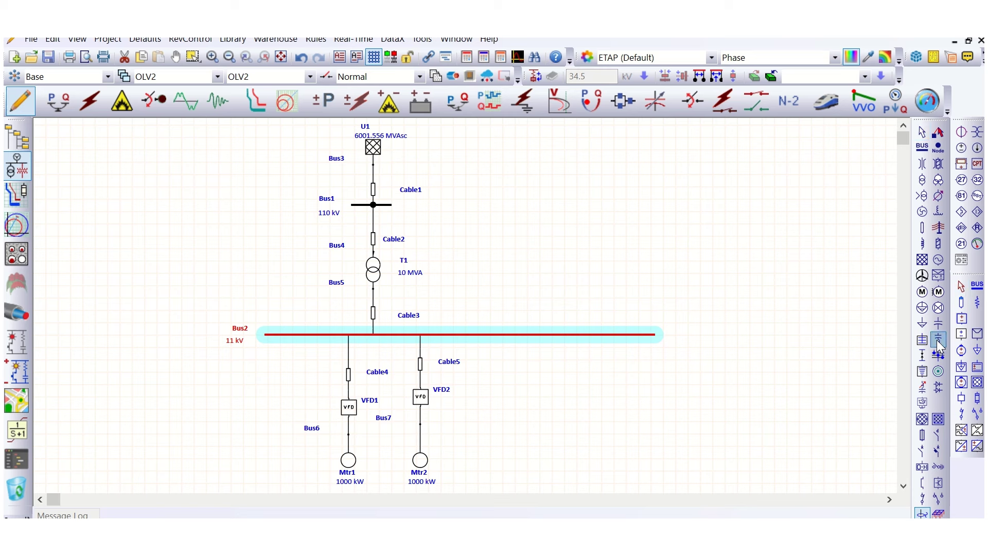
click(612, 435)
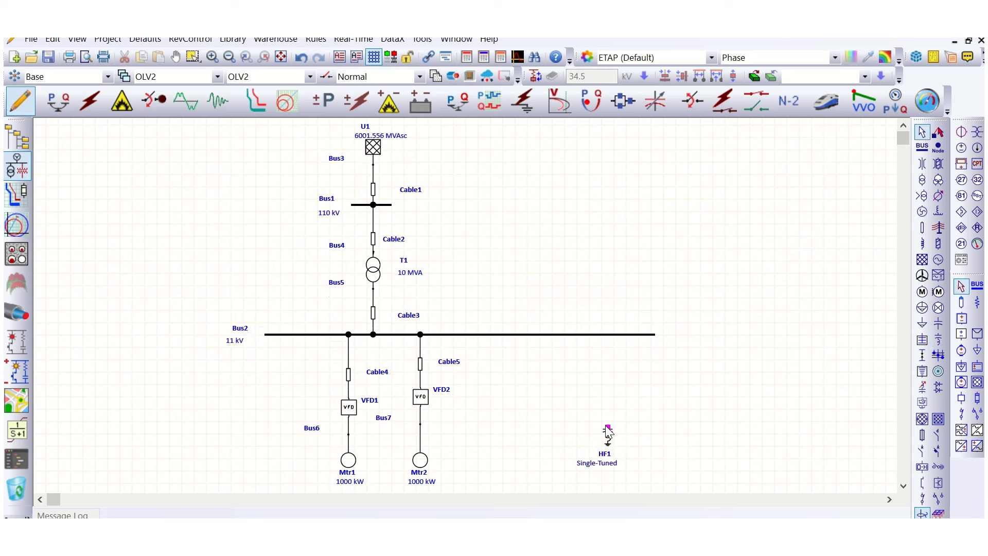
drag(608, 428, 608, 335)
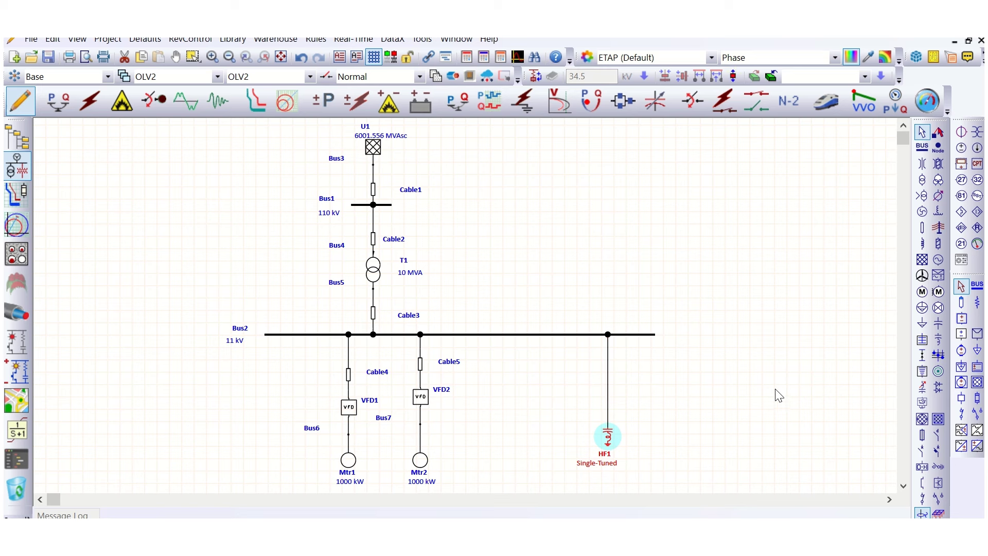
Insert a circuit breaker between Bus2 and the harmonic filter, and set the breaker to open.
click(921, 453)
click(603, 367)
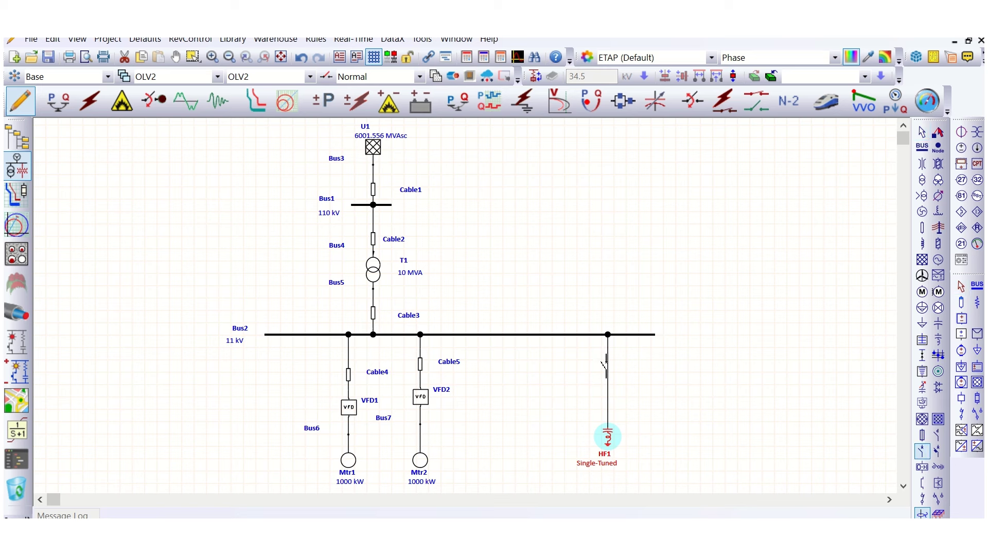
right_click(608, 359)
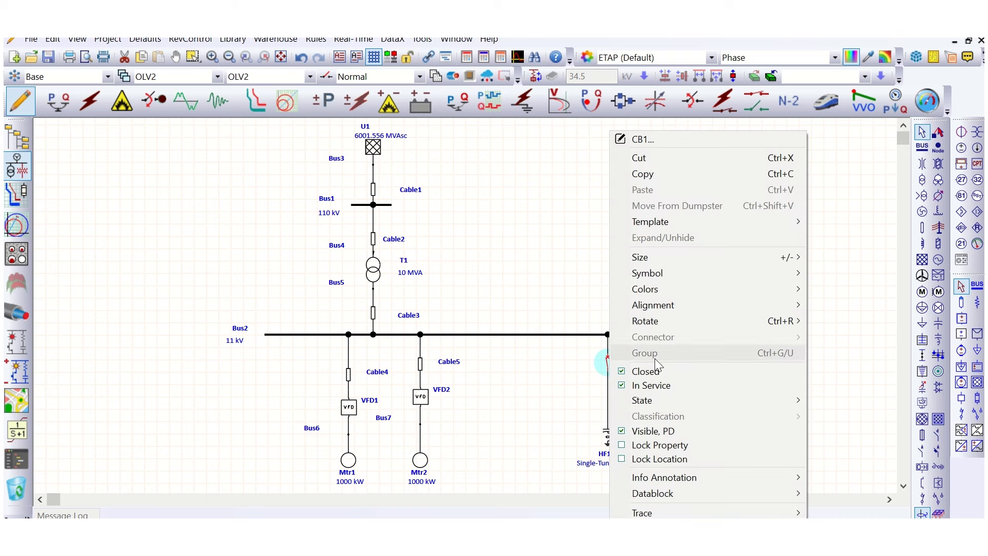
click(657, 370)
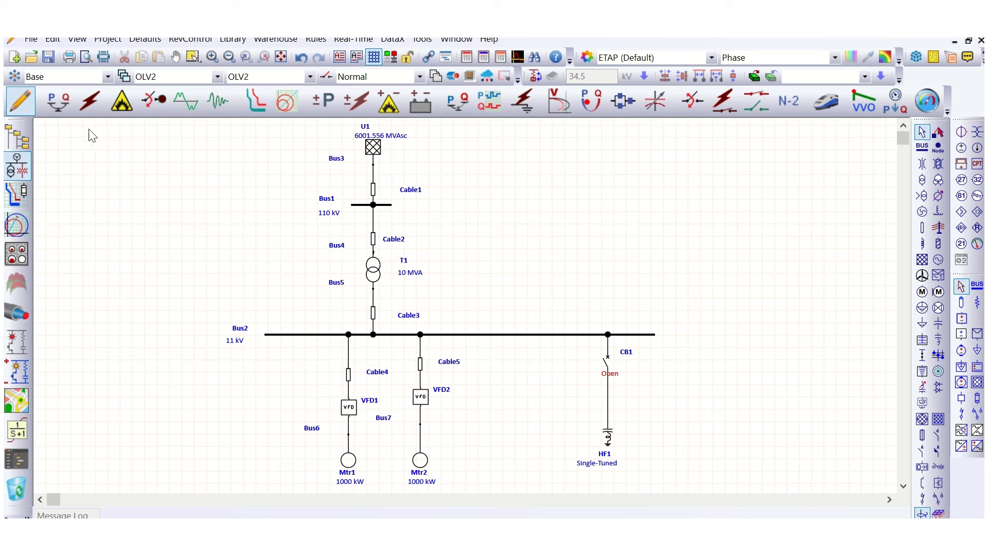
Switch to load flow analysis and review the inputs needed for sizing the single-tuned filter, leaving its editor without changes.
click(58, 106)
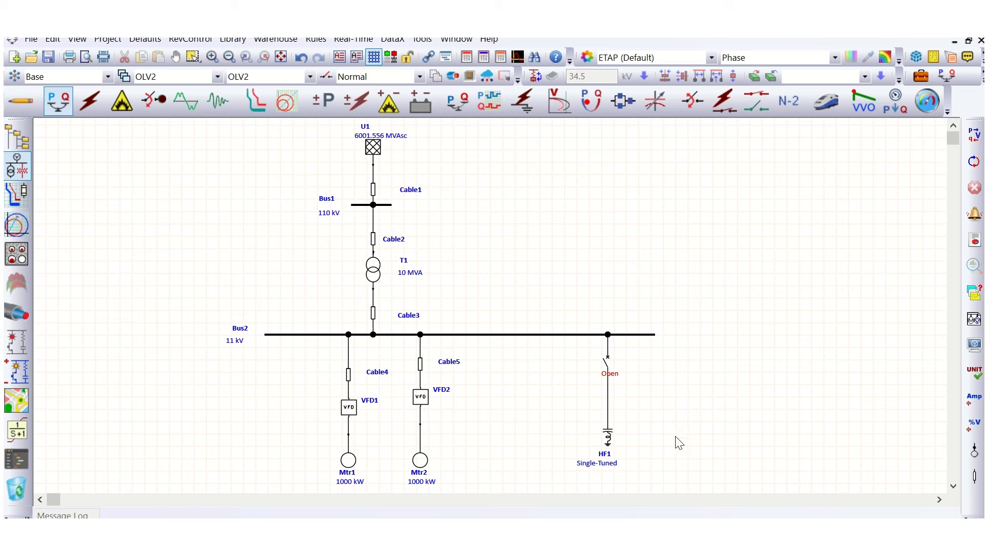
double_click(609, 440)
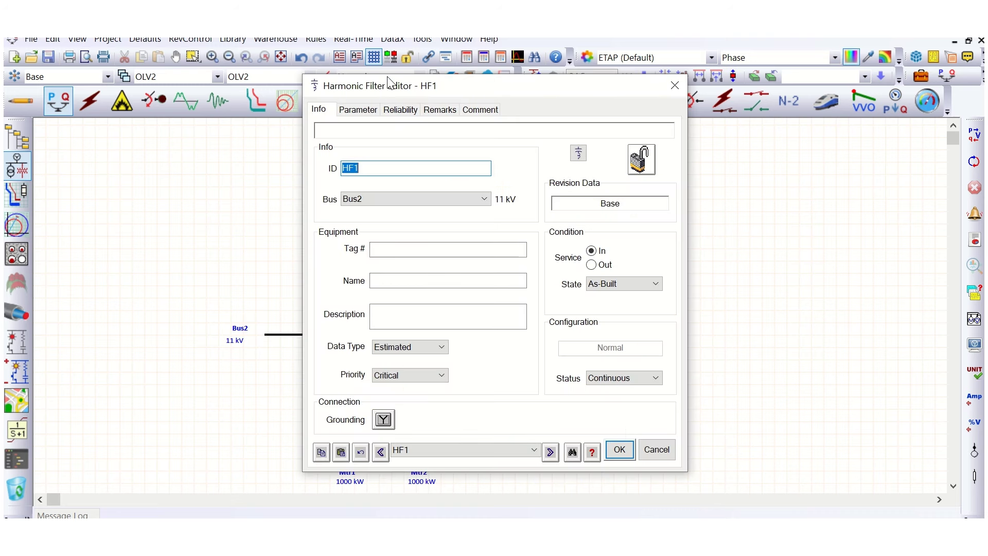
click(362, 112)
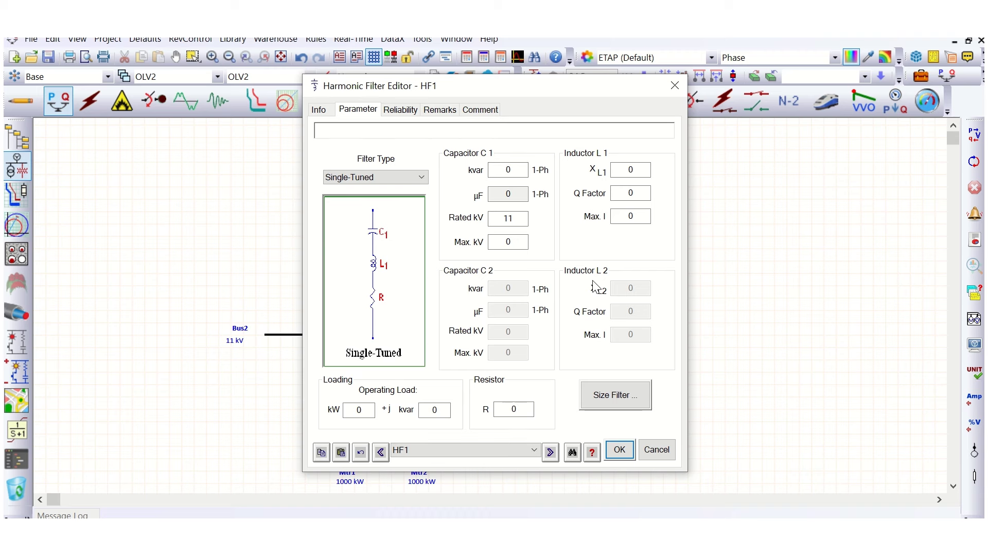
click(607, 395)
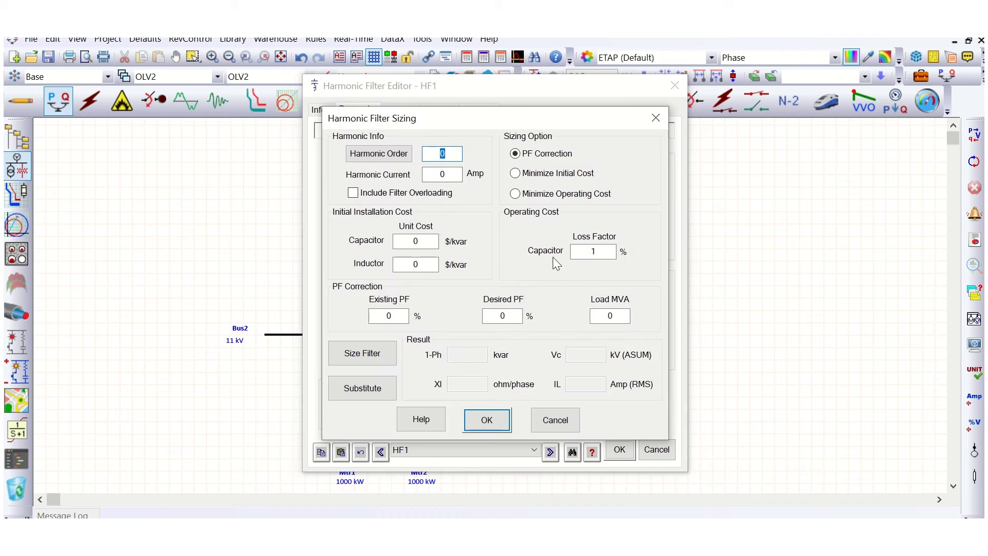
double_click(611, 315)
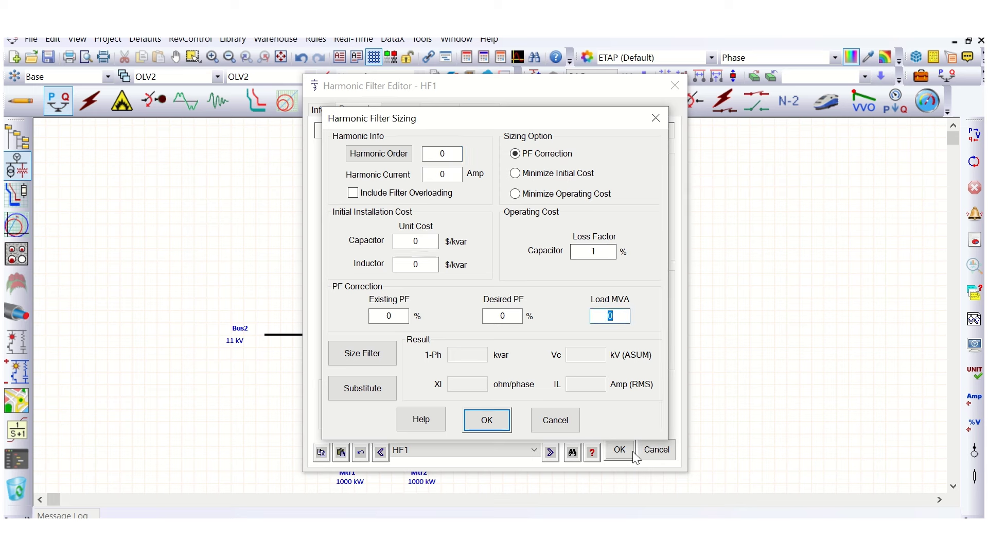
click(571, 425)
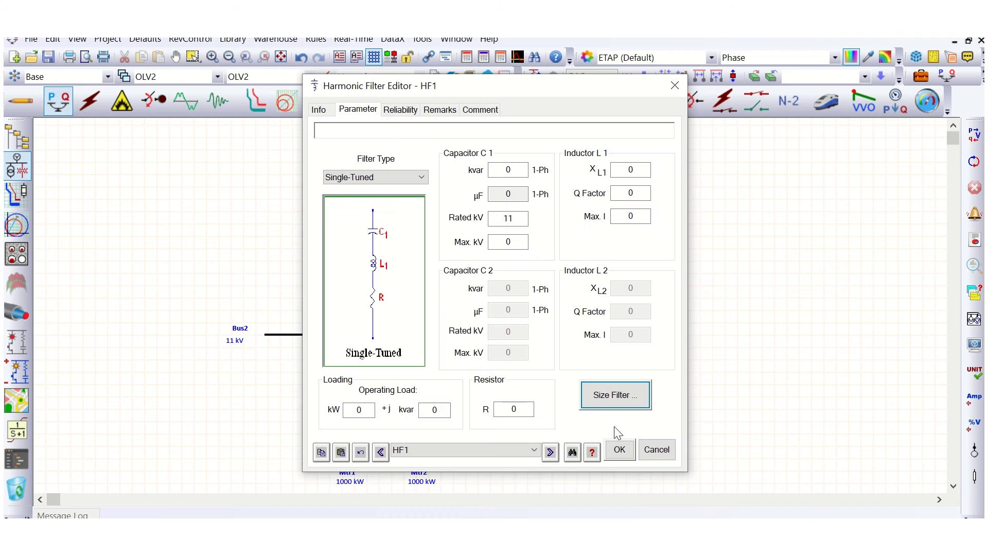
click(656, 449)
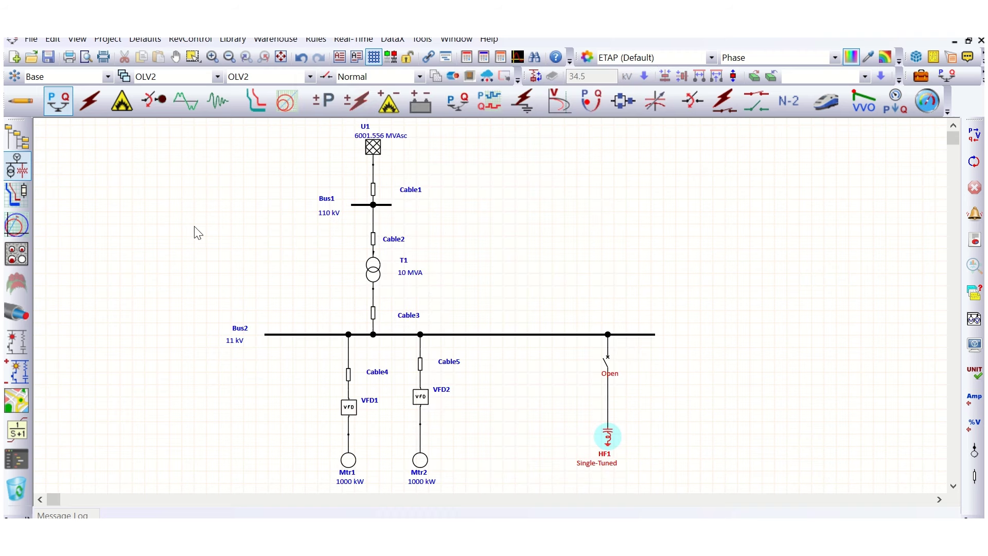
Review the loading settings of the LF load flow study case without changing them, and run the load flow.
click(920, 77)
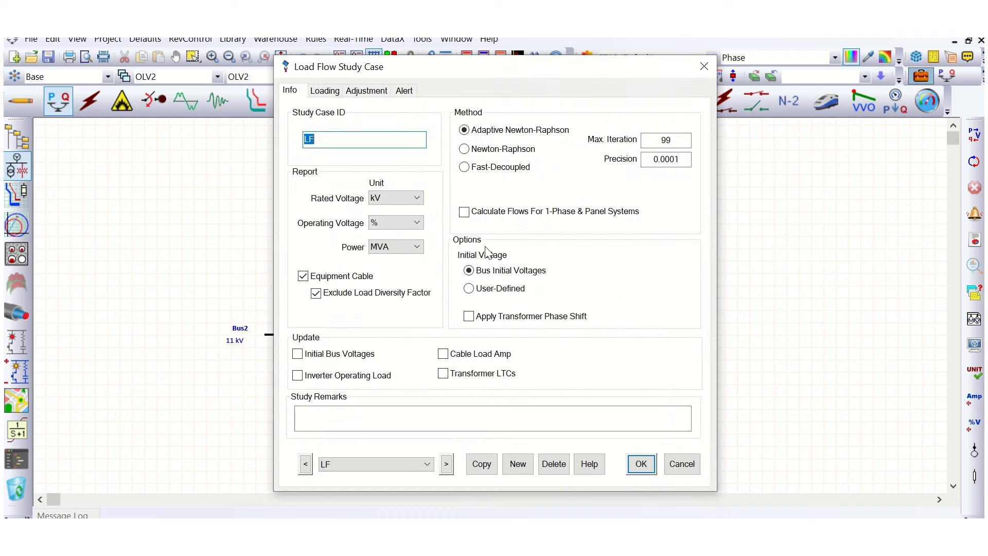
click(330, 94)
click(669, 466)
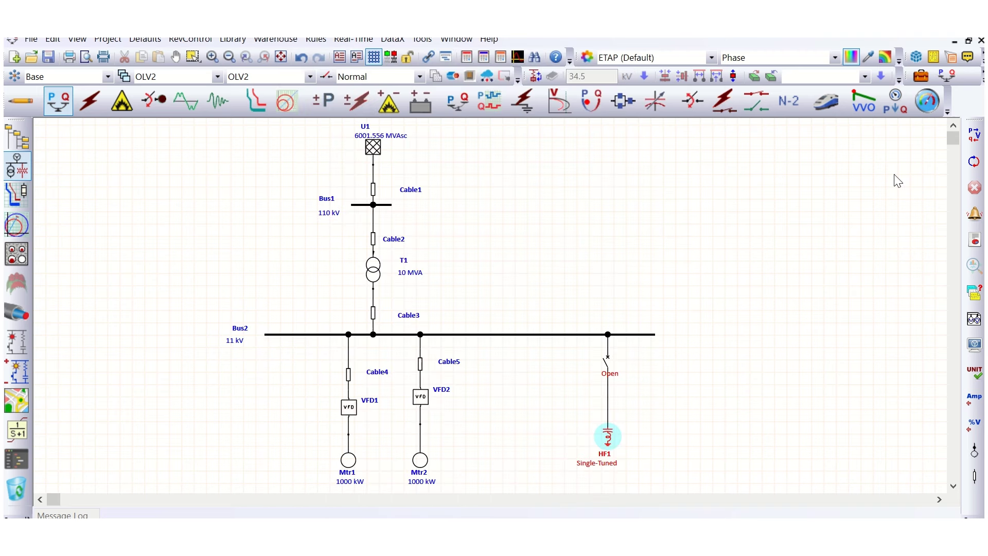
click(974, 135)
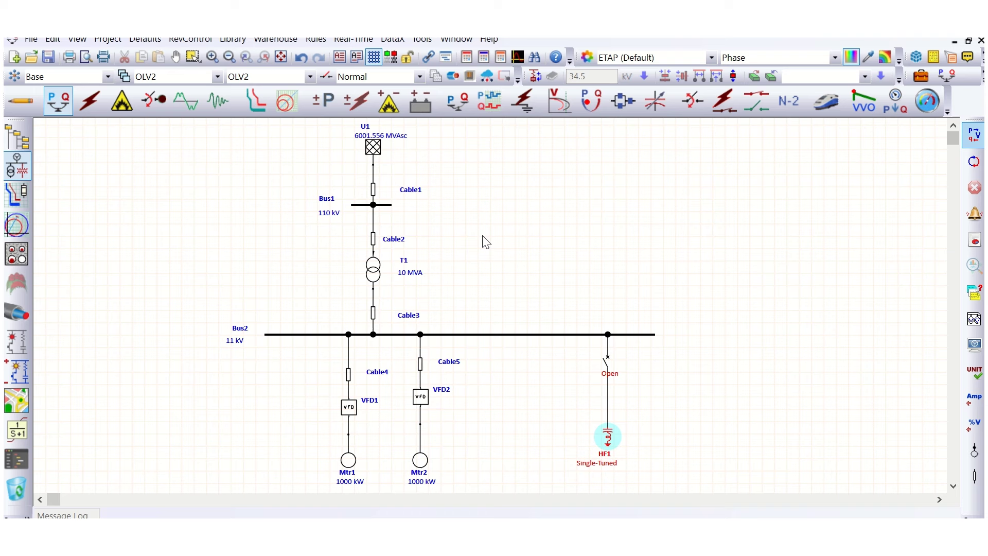
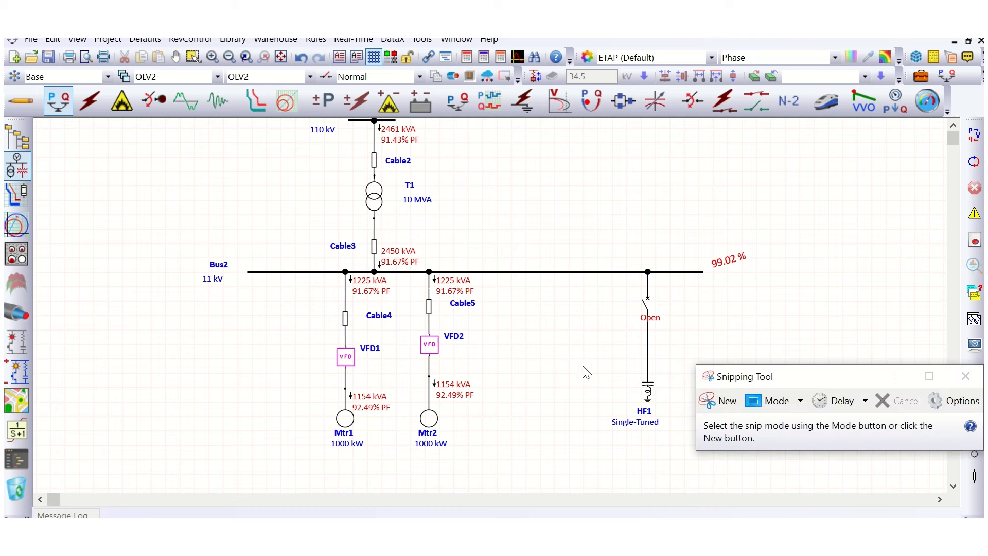
Snip the load flow results around Bus2 with Snipping Tool, paste the image into the blank Word document, and return to ETAP.
click(725, 406)
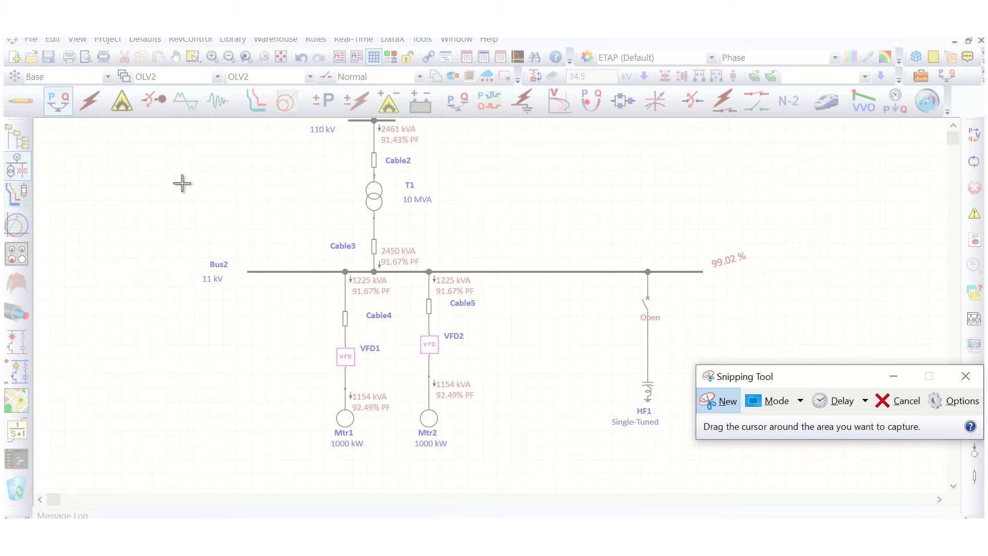
drag(177, 146, 746, 460)
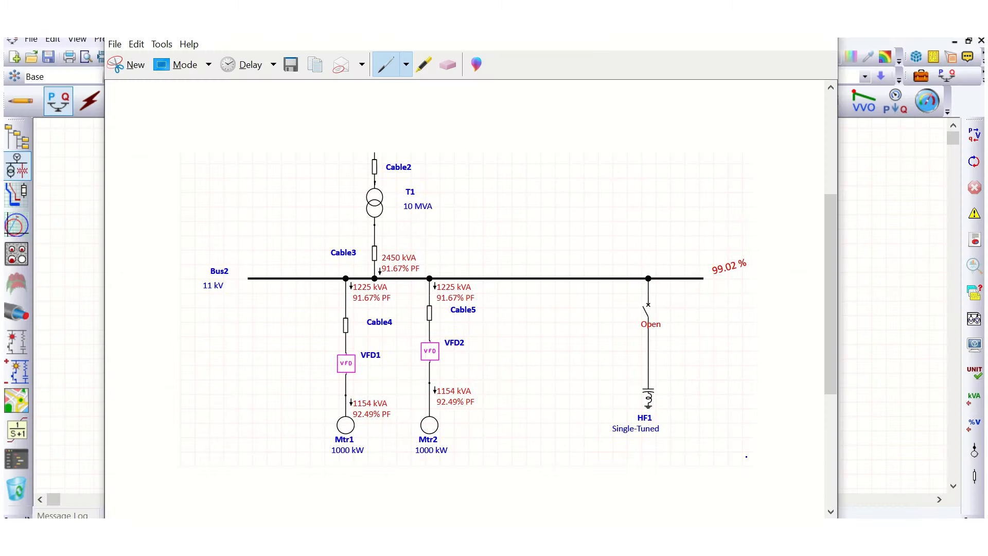
key(alt+Tab)
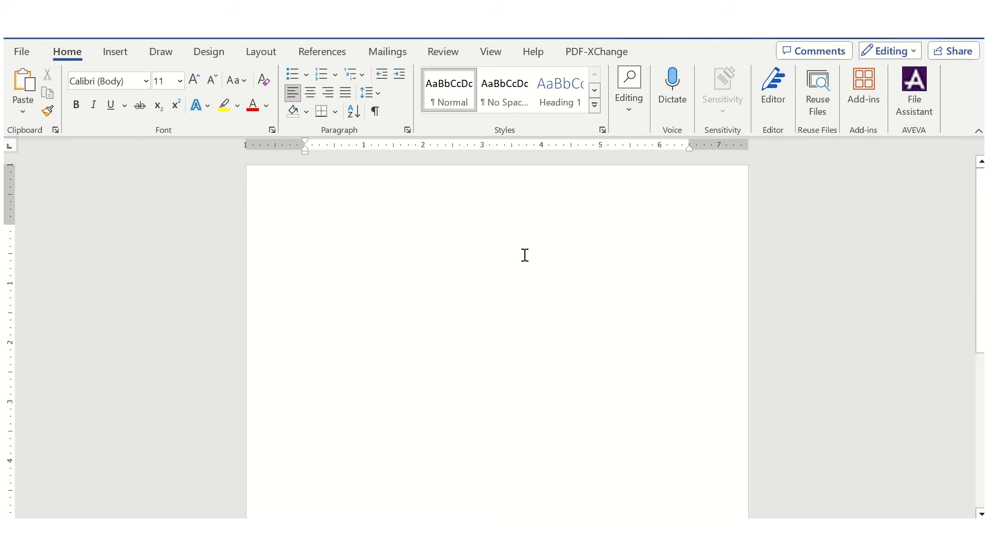
key(ctrl+v)
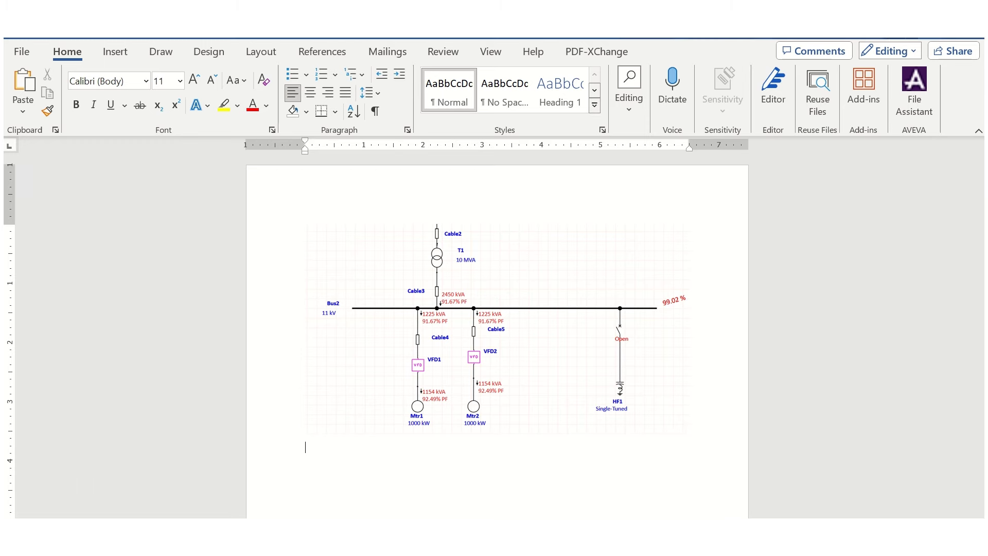
key(alt+Tab)
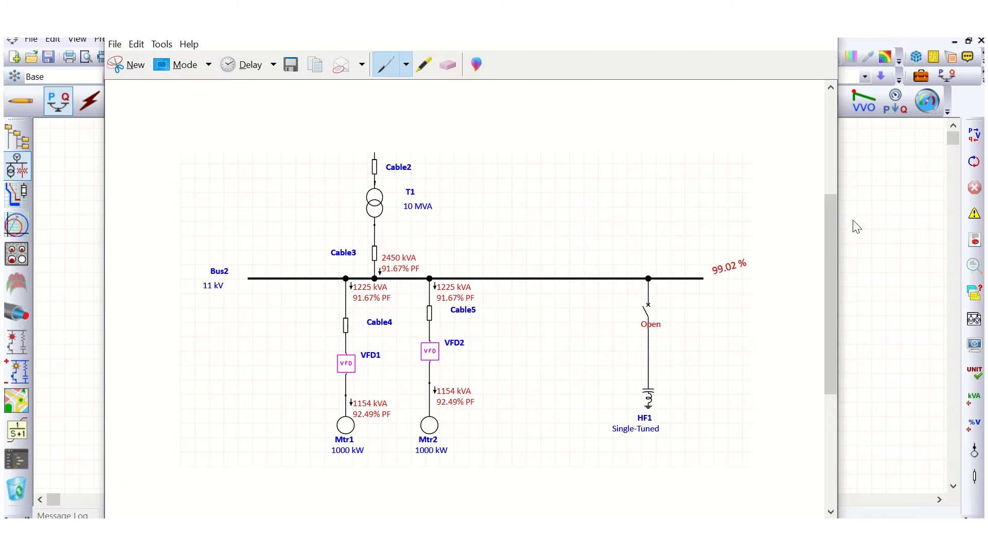
key(alt+Tab)
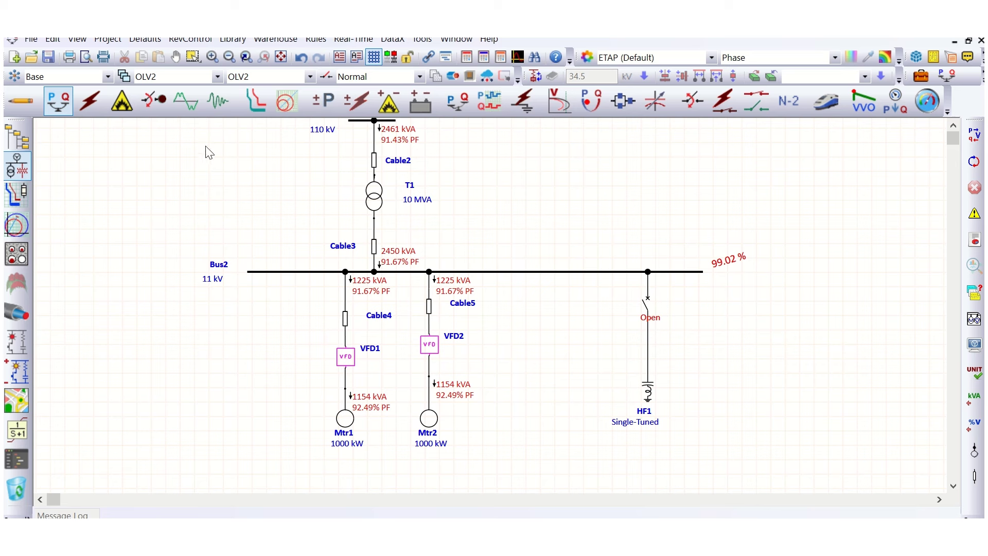
Run a harmonic load flow with Bus2 chosen for plotting in study case HA, and move the Harmonic Order Slider clear of the network.
click(187, 101)
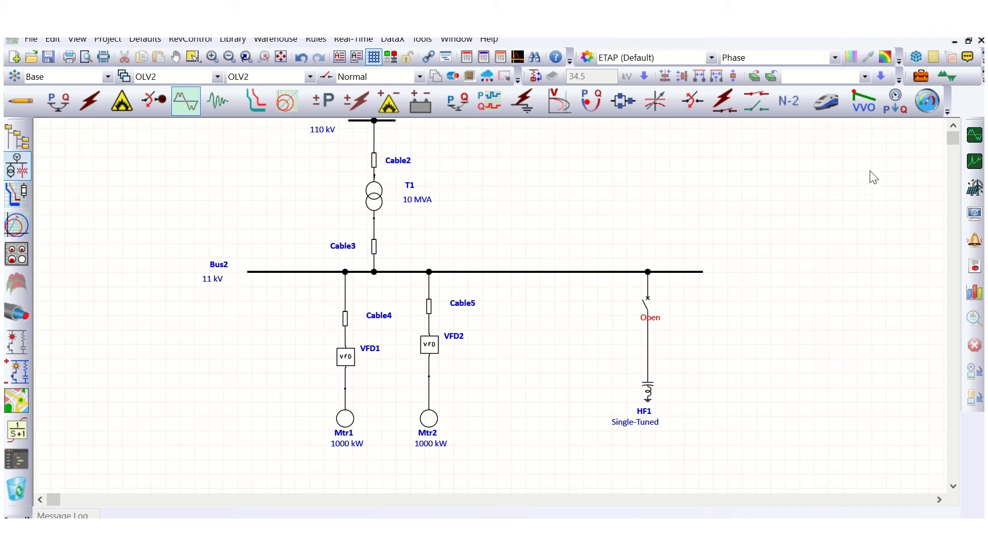
click(924, 98)
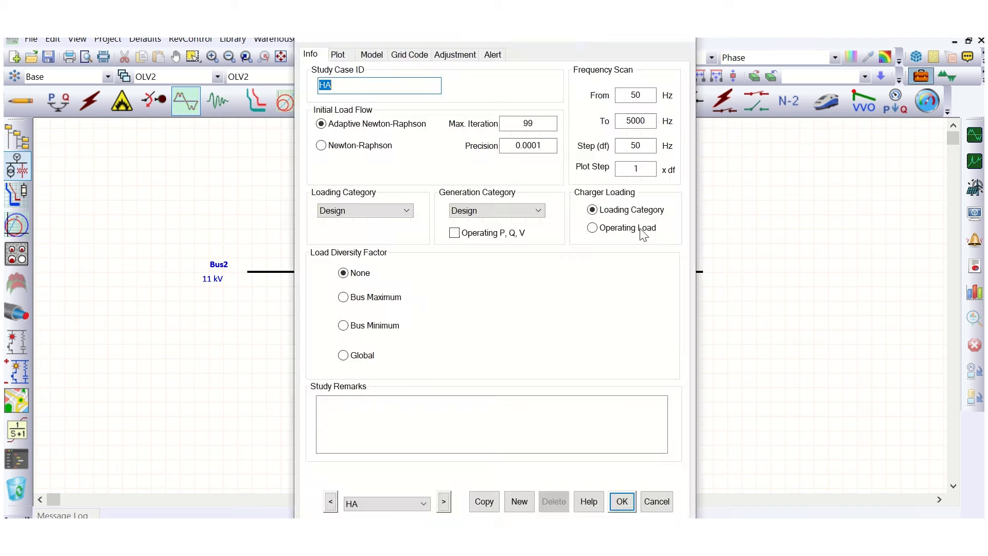
click(338, 54)
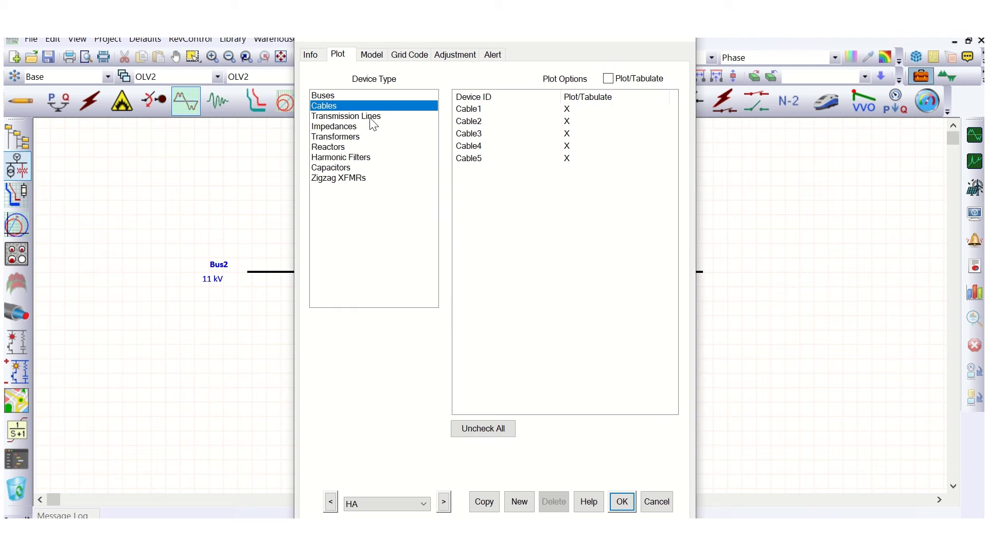
click(323, 96)
drag(463, 40, 664, 60)
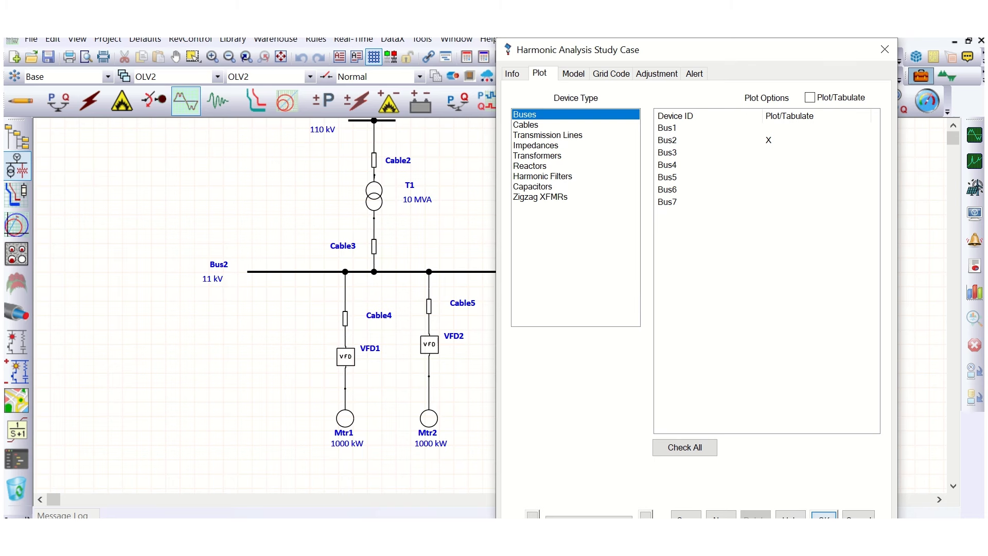
click(824, 515)
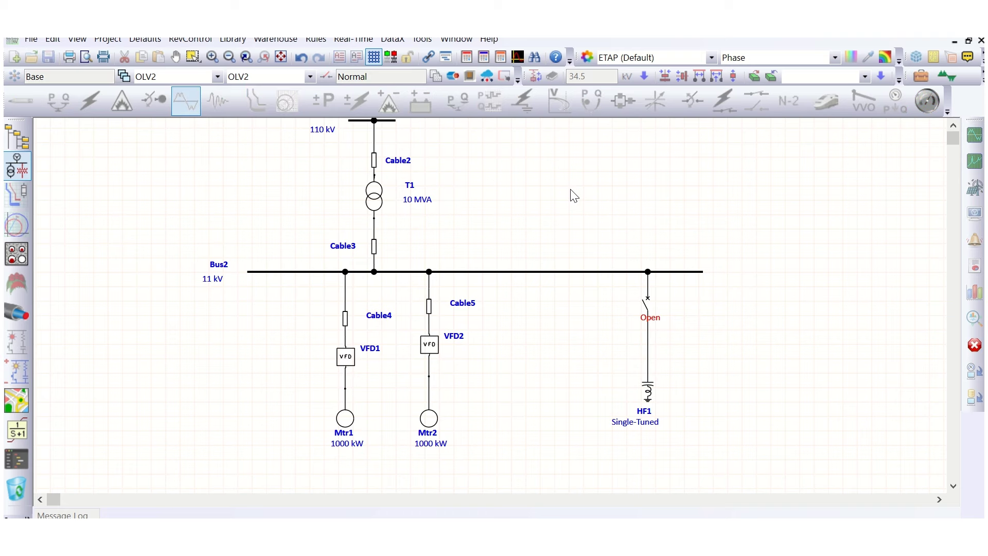
drag(602, 319, 737, 178)
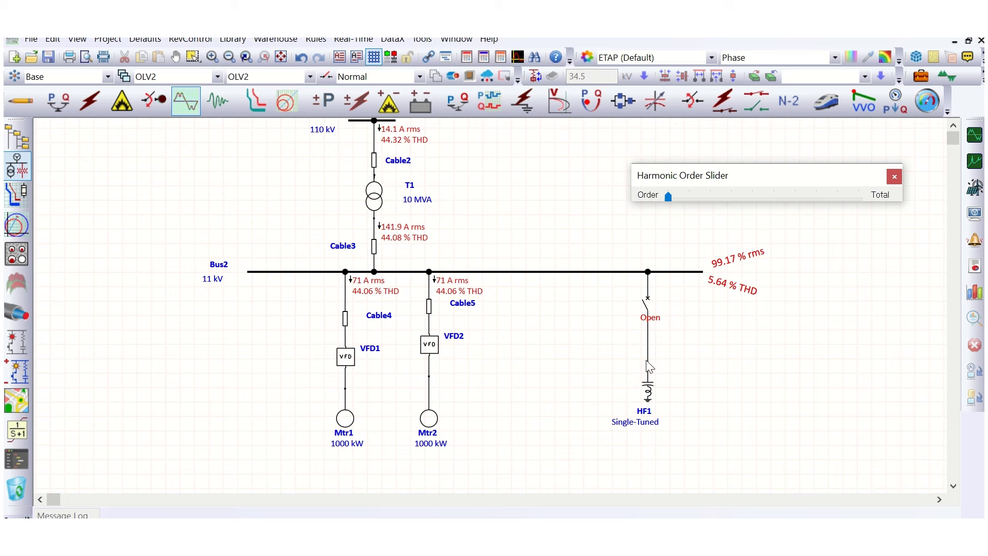
Snip the total harmonic results around Bus2, paste the image below the load flow image in Word, and return to ETAP.
key(alt+Tab)
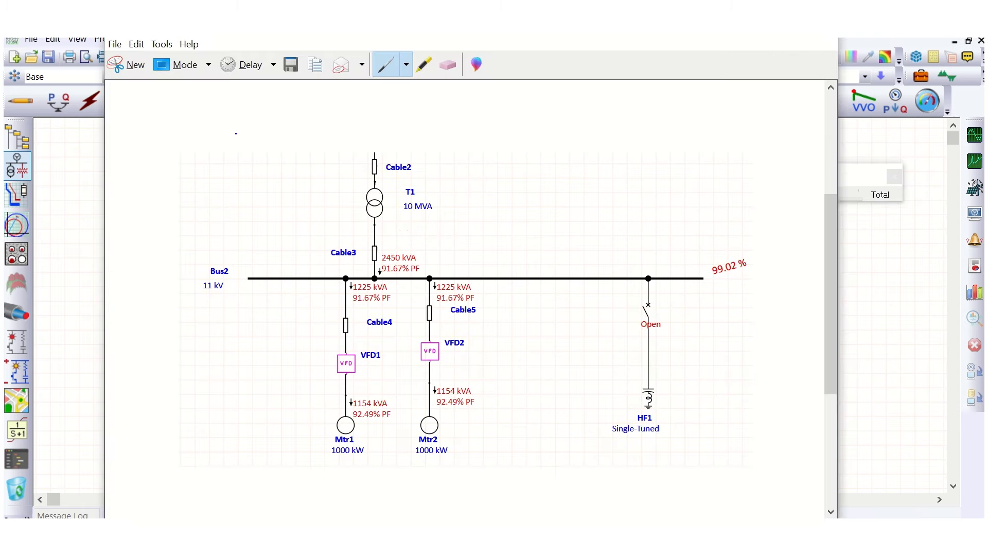
click(129, 64)
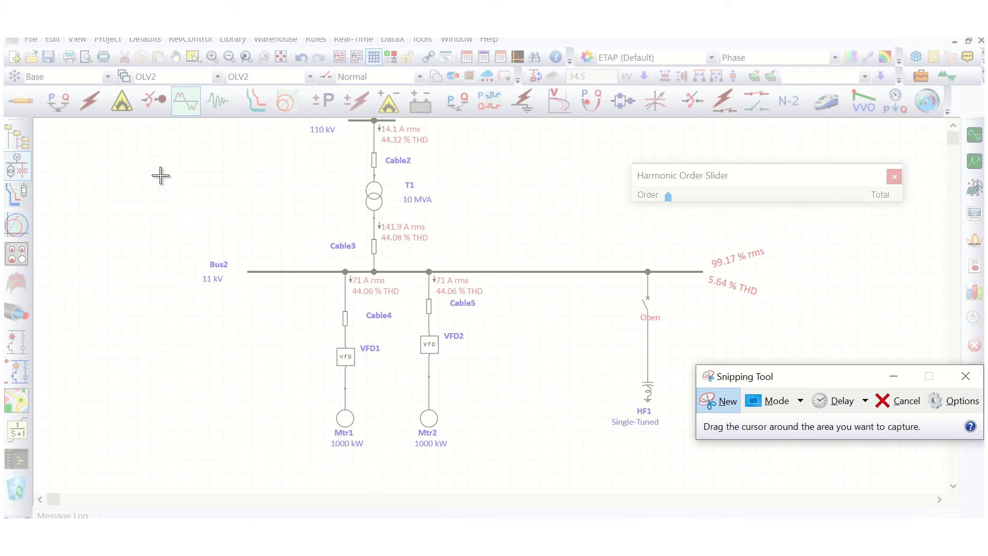
drag(138, 157, 826, 480)
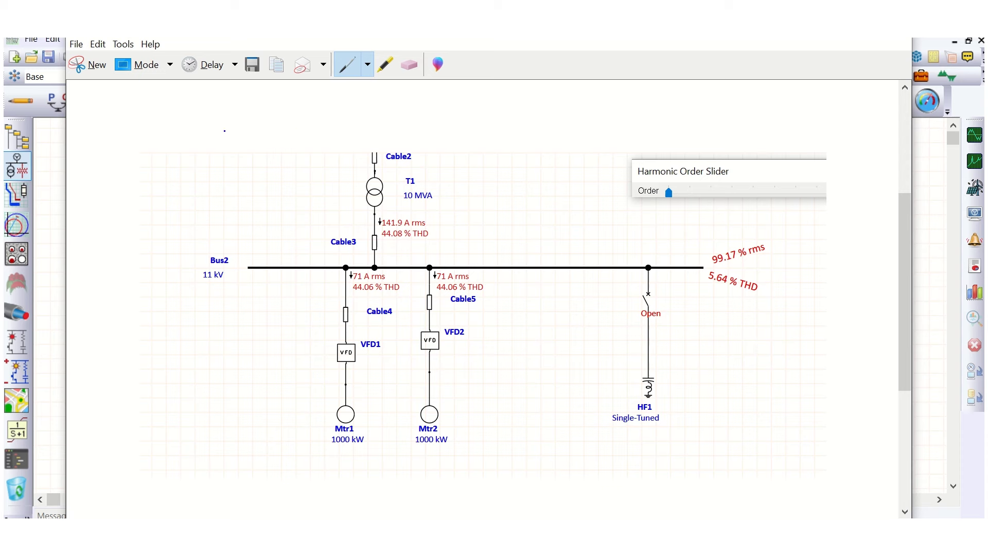
key(alt+Tab)
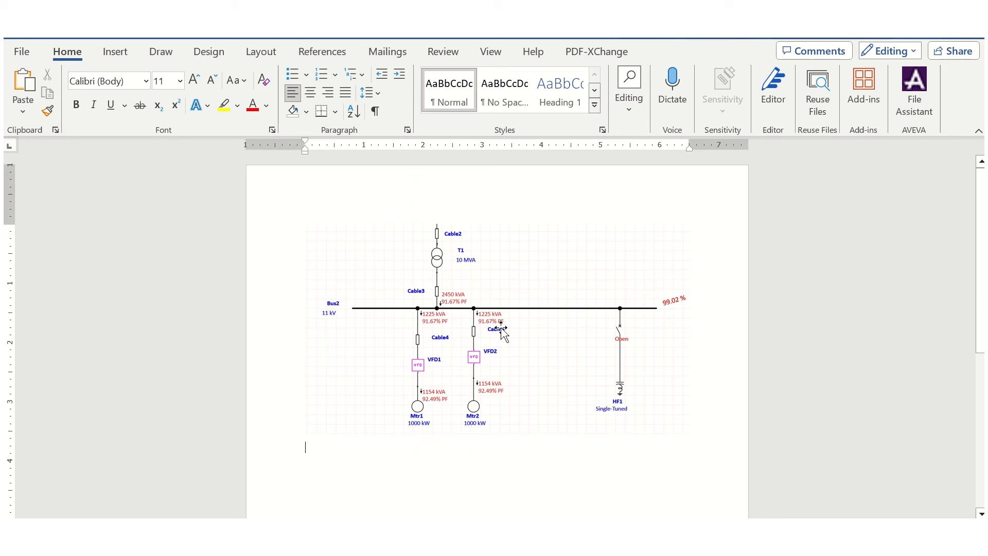
scroll(477, 406, down, 2)
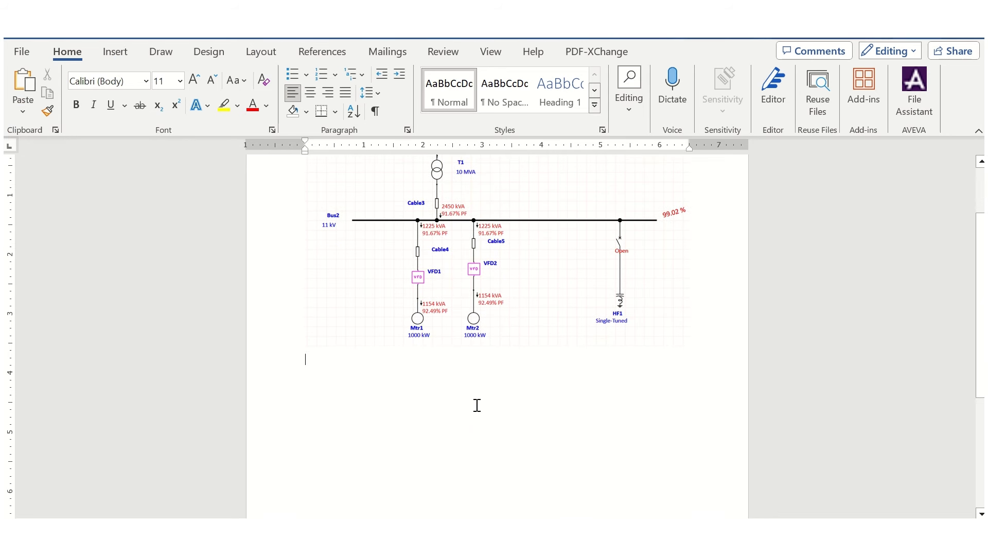
key(ctrl+v)
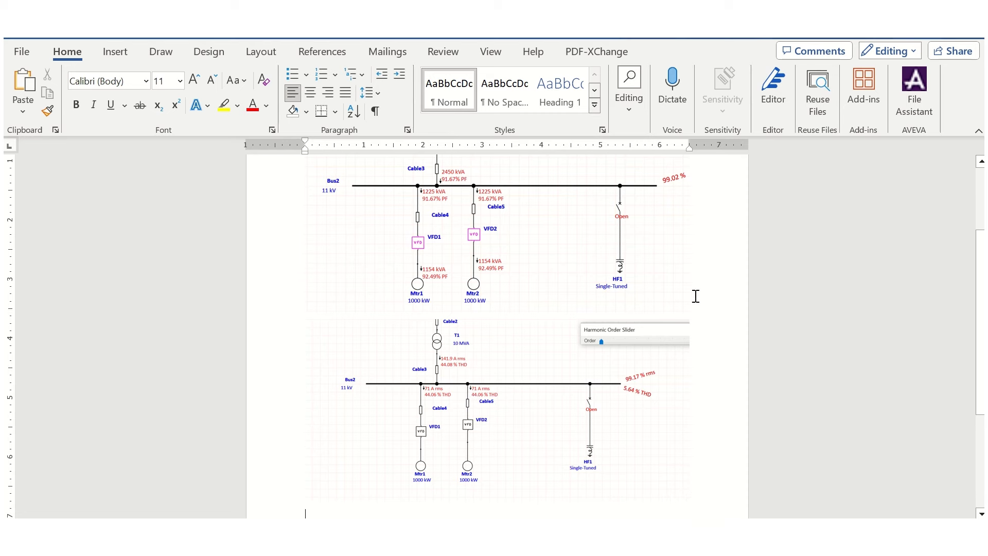
key(alt+Tab)
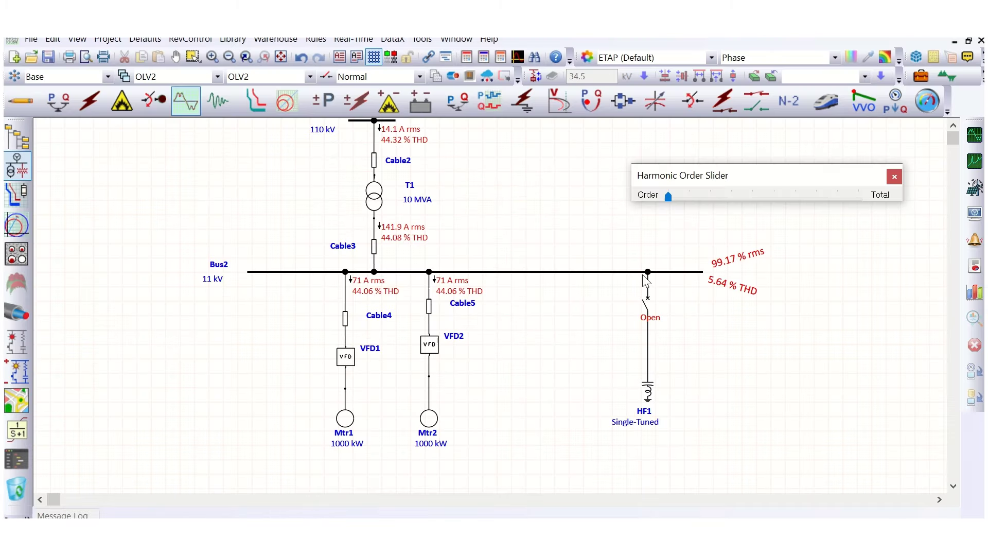
Display the harmonic order 5 results on the one-line diagram, and examine the voltage waveform and spectrum plots of Bus2.
click(730, 196)
click(735, 199)
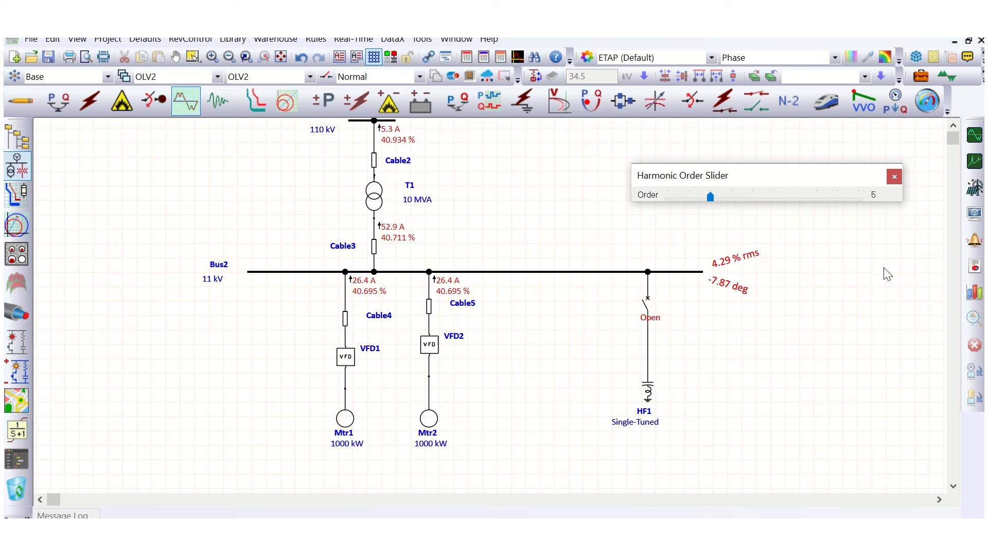
click(970, 294)
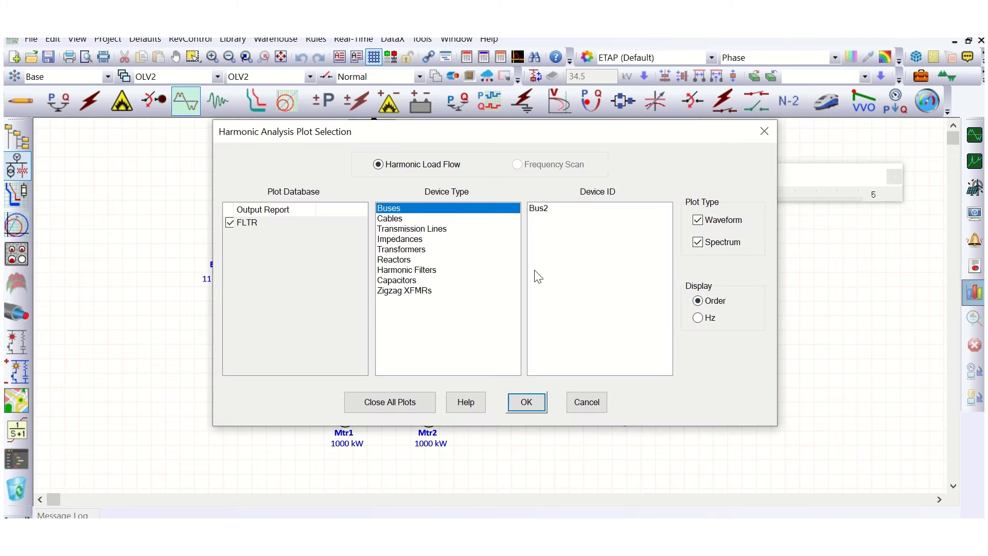
click(543, 212)
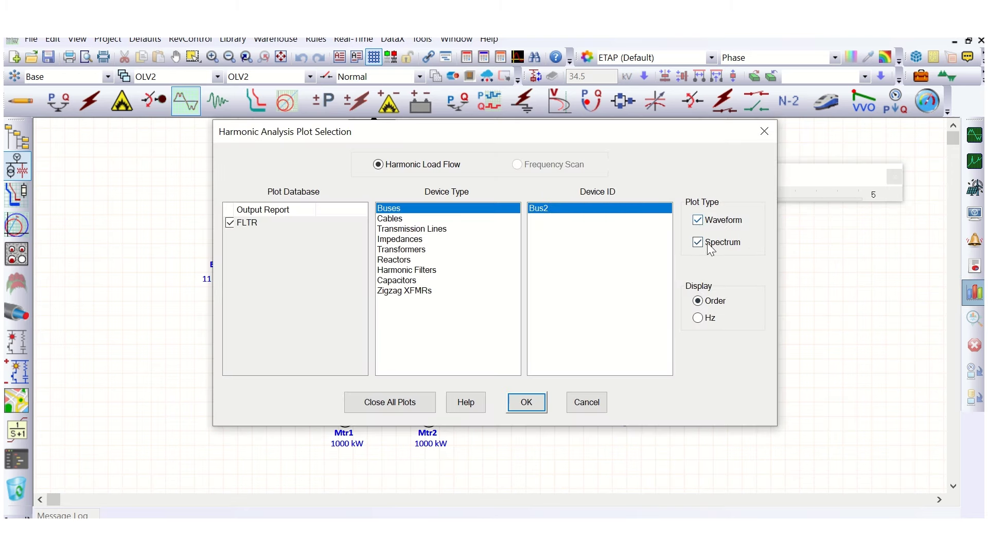
click(533, 401)
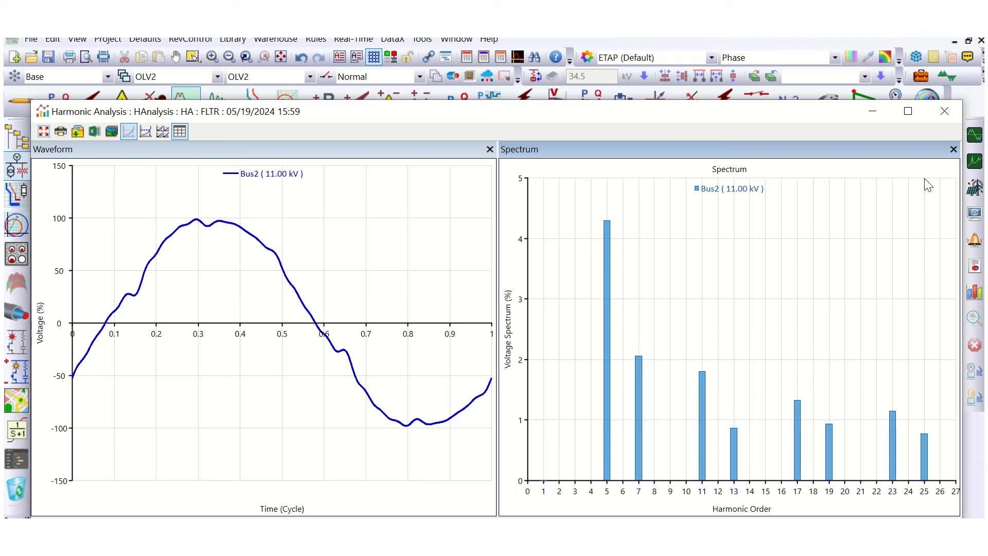
click(944, 111)
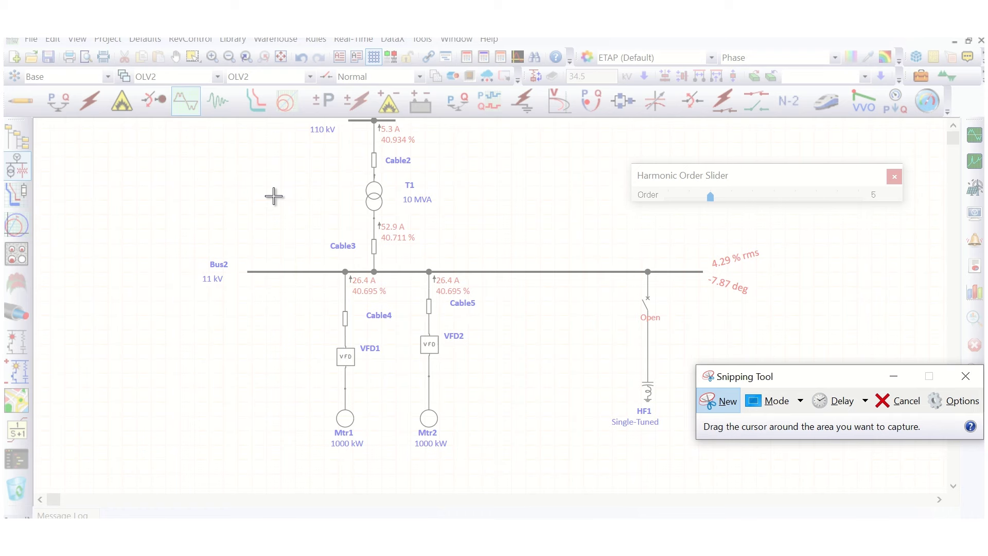
Snip the harmonic order 5 results around Bus2, and close the Harmonic Order Slider.
drag(172, 155, 828, 482)
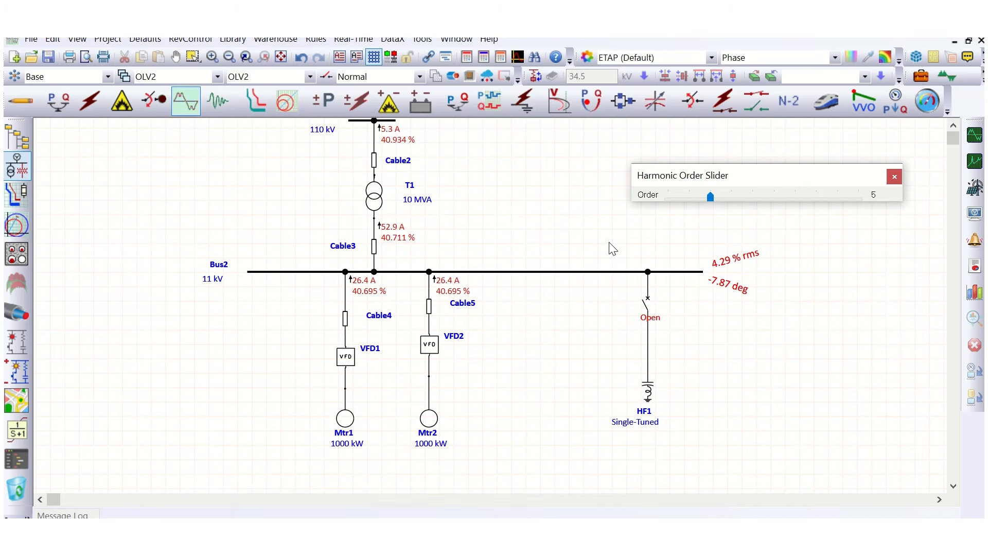
click(893, 177)
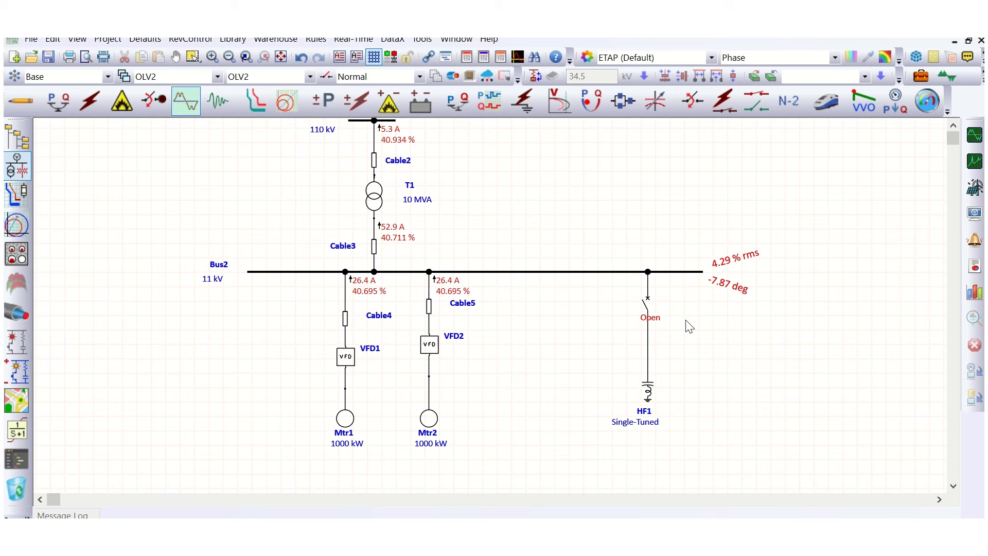
Check the filter type options of harmonic filter HF1, open its filter sizing, and set the harmonic order to 5.
click(651, 390)
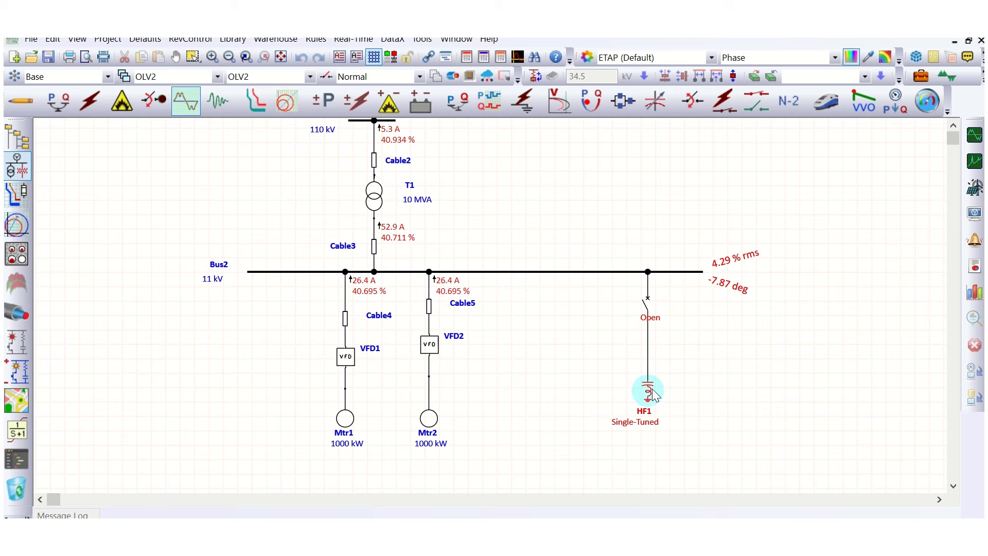
double_click(650, 391)
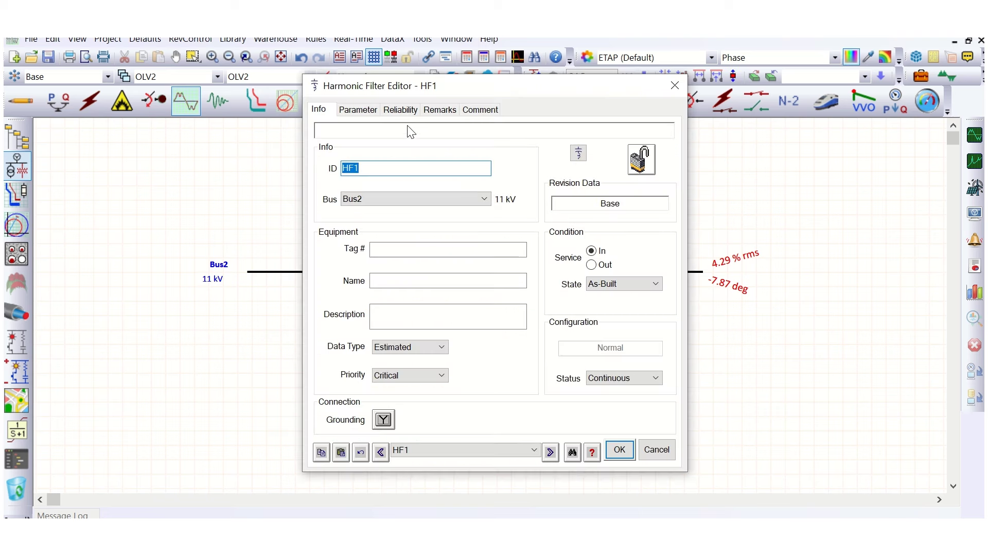
click(360, 113)
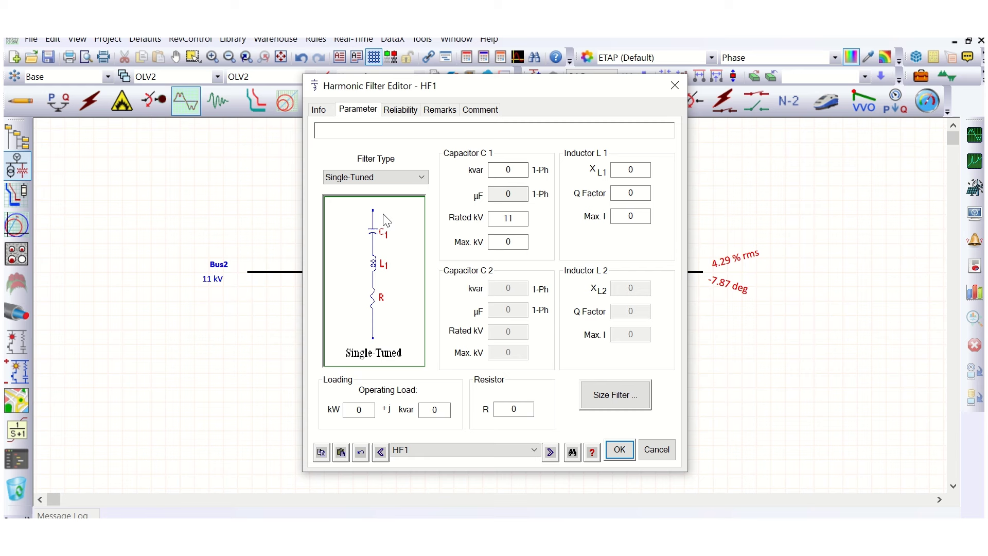
click(374, 177)
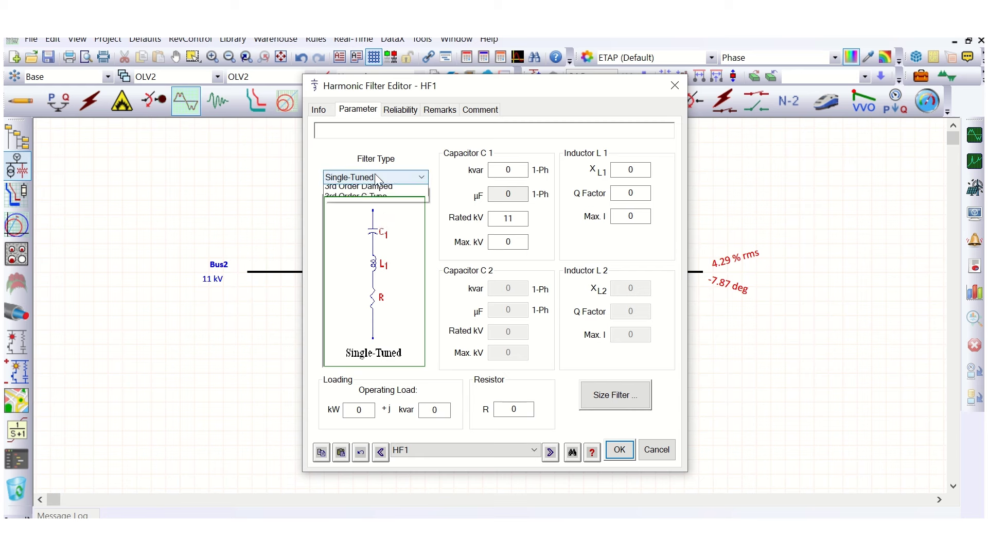
click(372, 175)
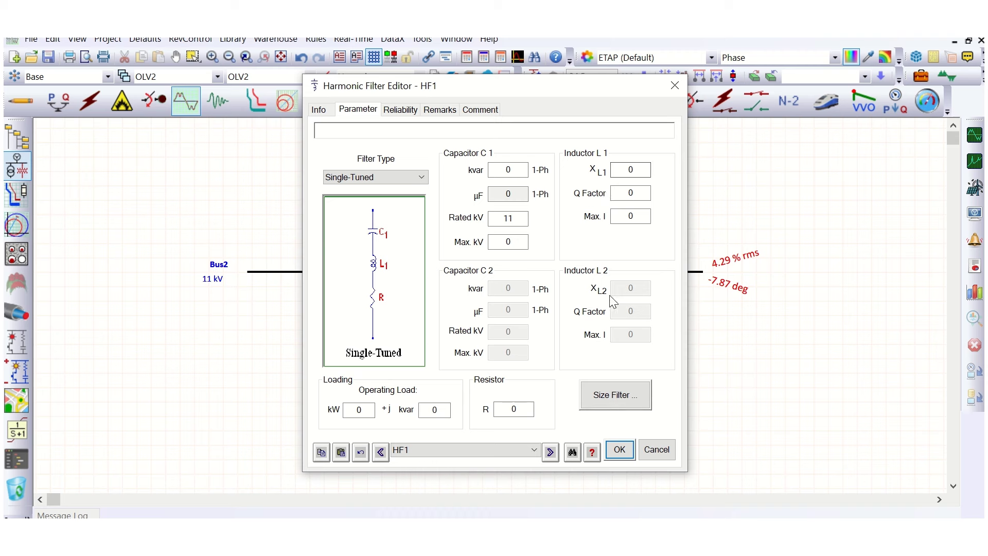
click(613, 394)
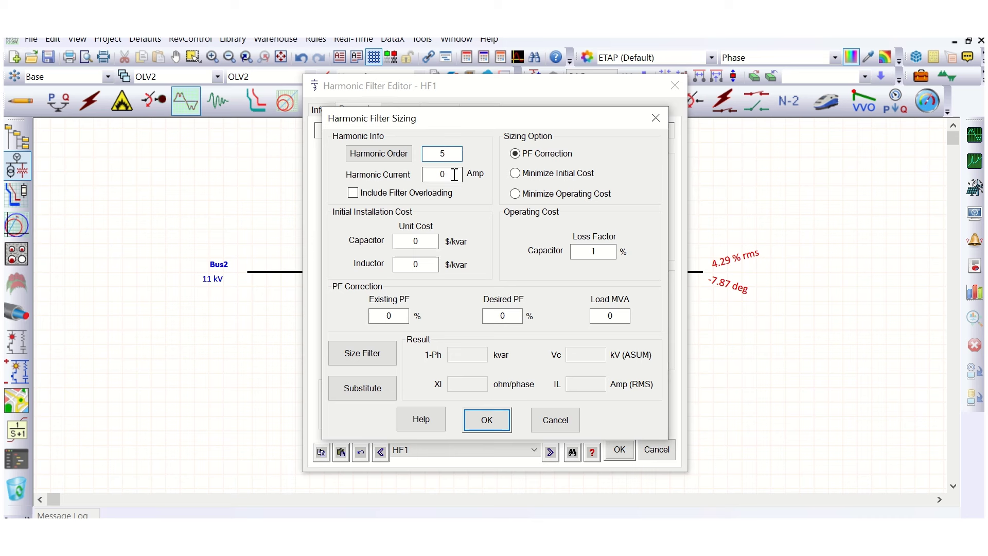
click(439, 174)
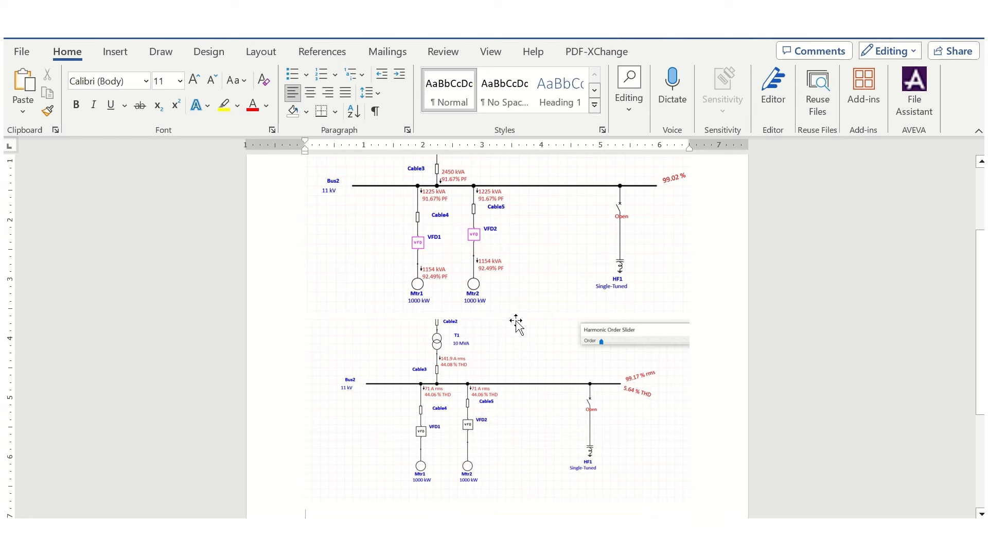
Examine the load flow and total harmonic images in Word, return to ETAP, and cancel the filter sizing and editor of HF1.
scroll(520, 321, down, 1)
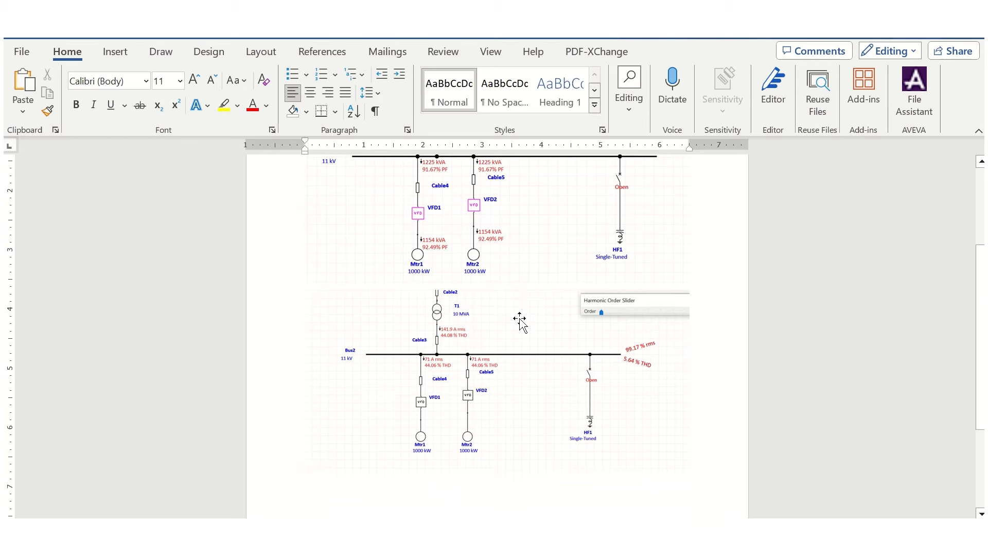
scroll(513, 384, up, 3)
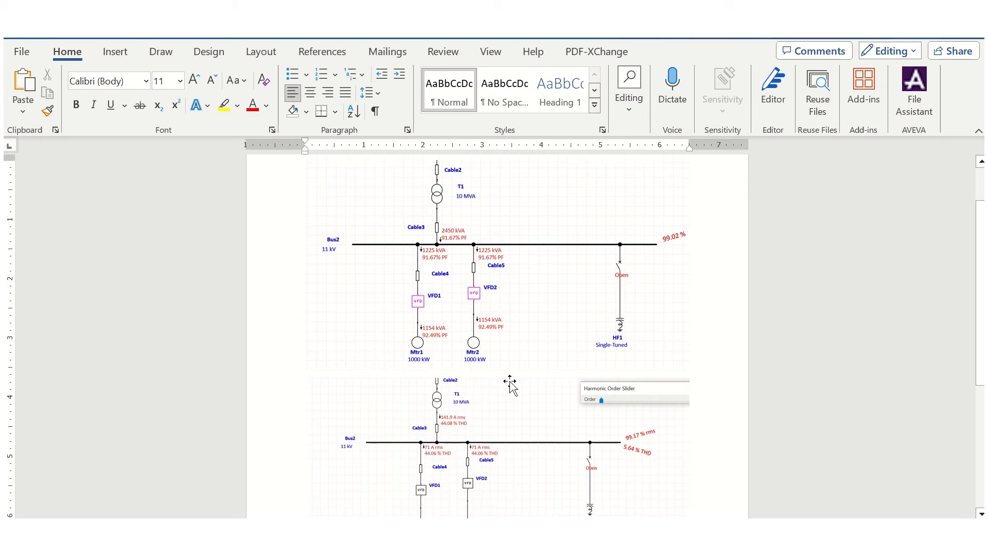
scroll(510, 383, up, 2)
scroll(517, 281, down, 2)
scroll(520, 309, up, 2)
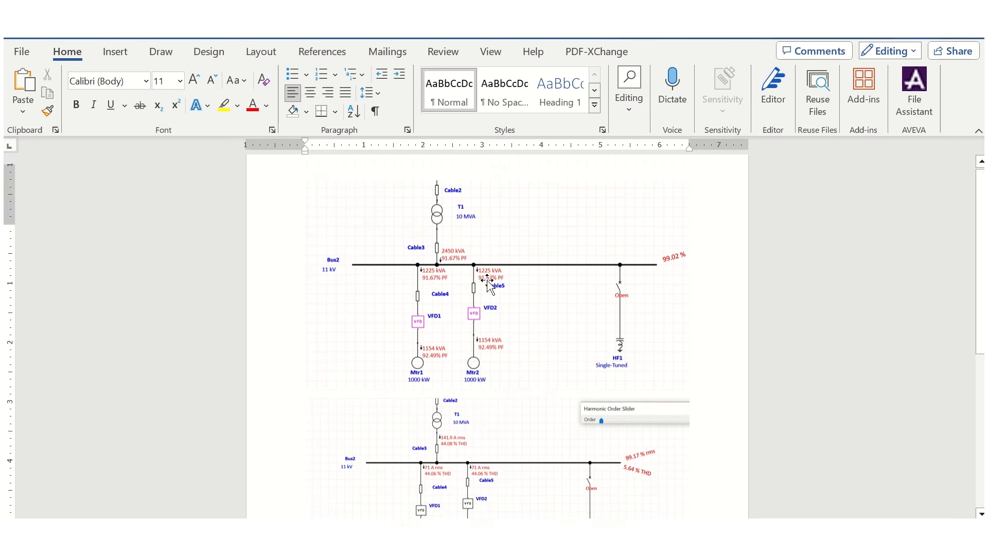
scroll(508, 350, down, 5)
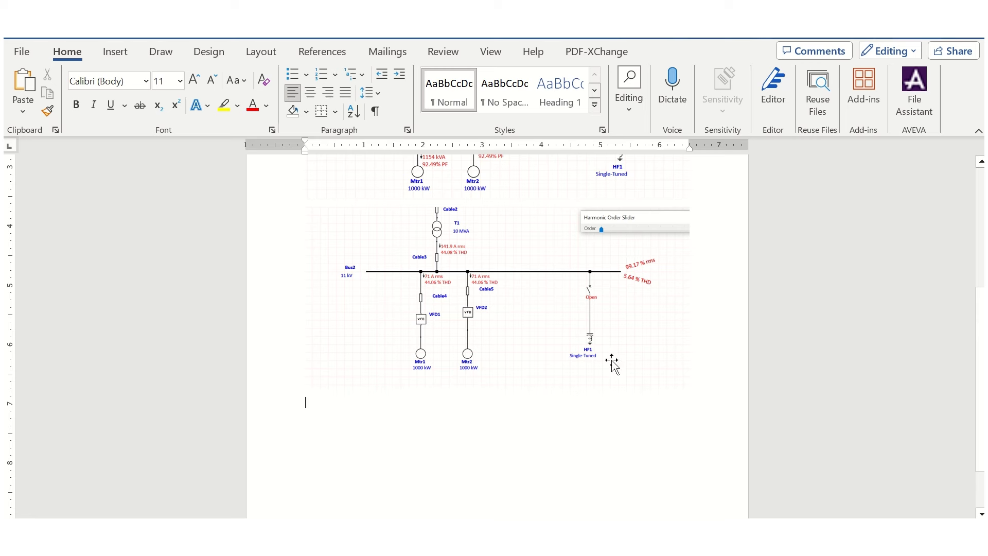
scroll(607, 360, up, 5)
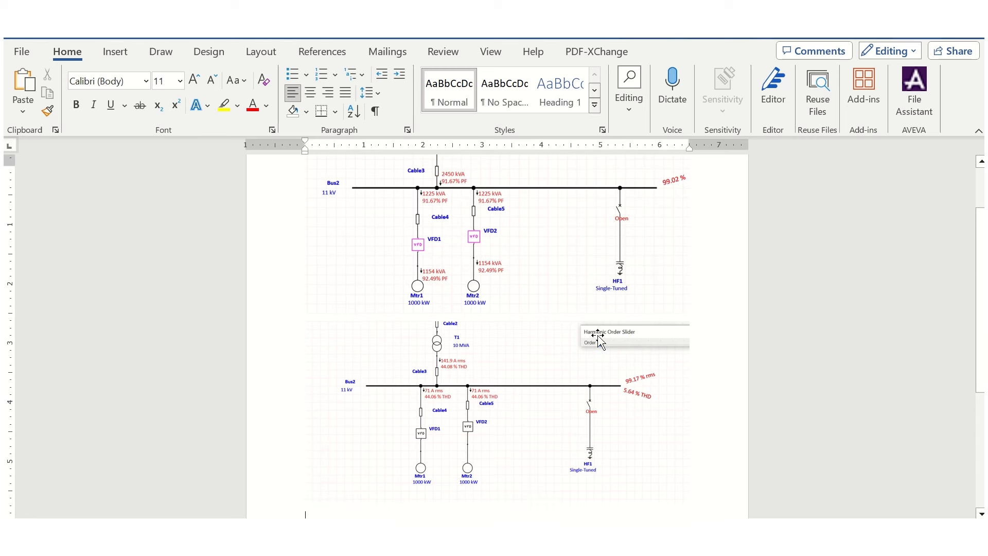
scroll(596, 343, down, 3)
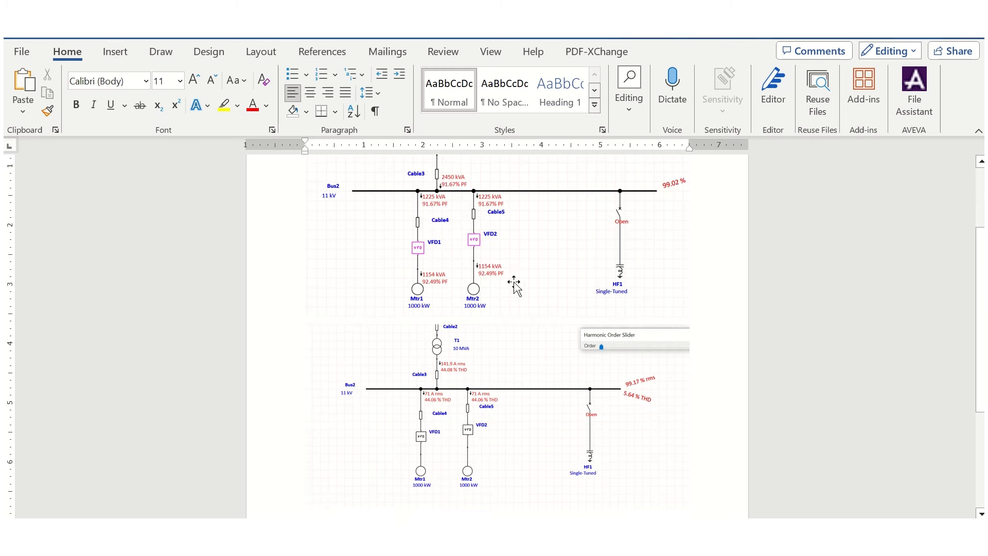
scroll(512, 282, down, 2)
scroll(511, 446, down, 1)
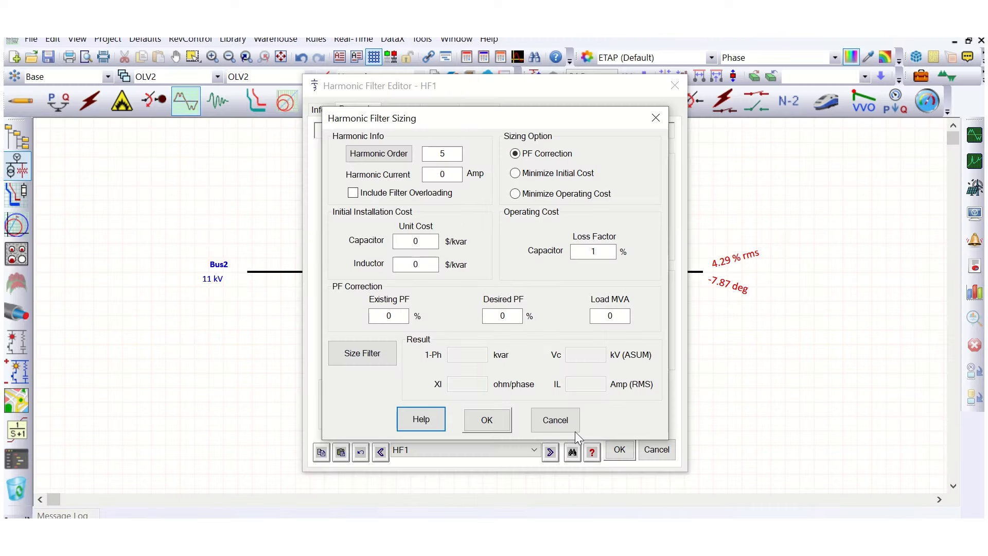
click(575, 429)
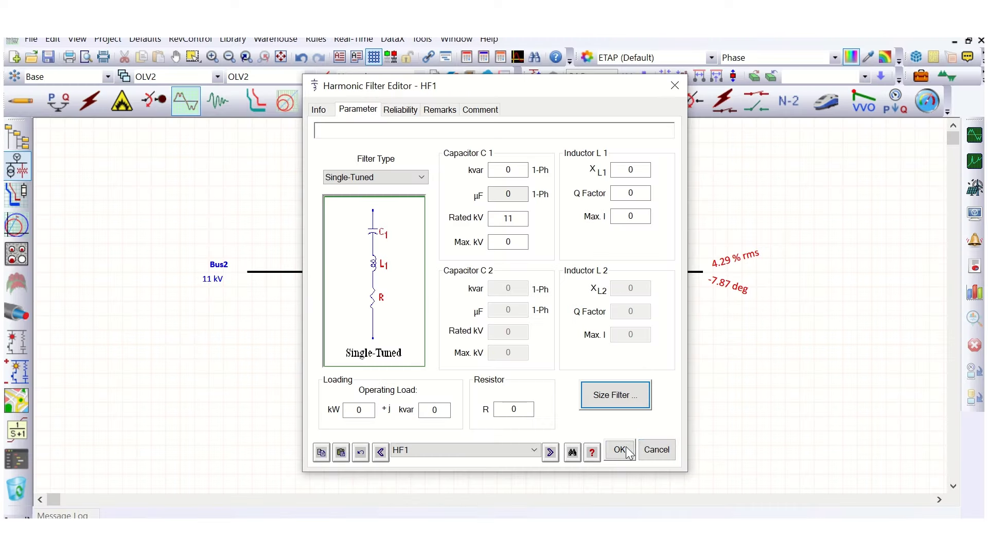
click(661, 449)
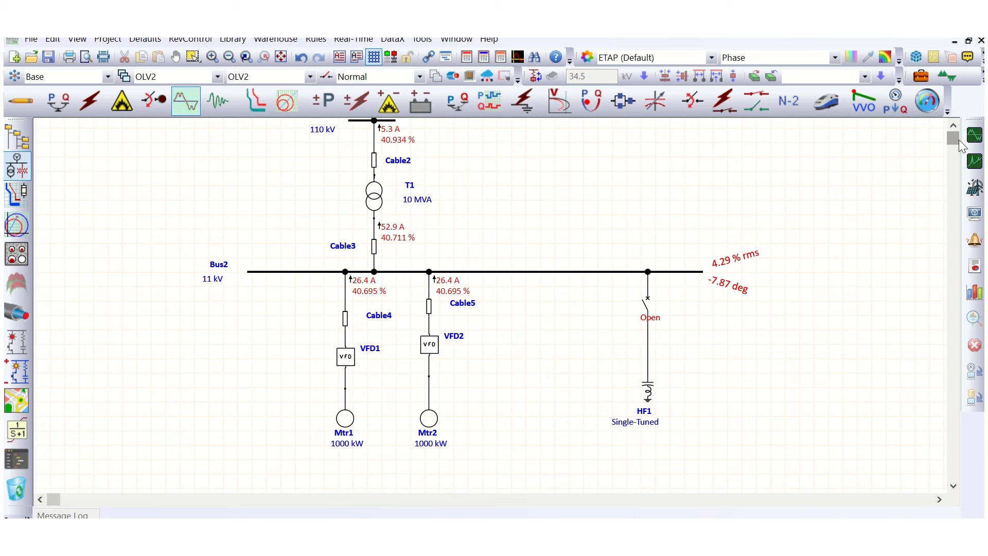
Display the harmonic order 5 results on the one-line diagram, snip the area around Bus2, and return to ETAP.
click(974, 135)
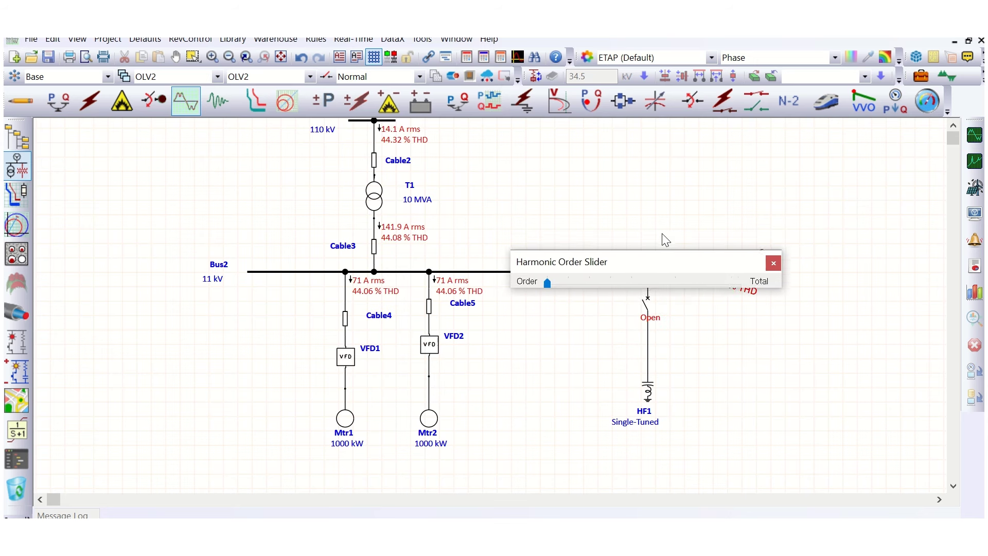
drag(635, 204, 609, 205)
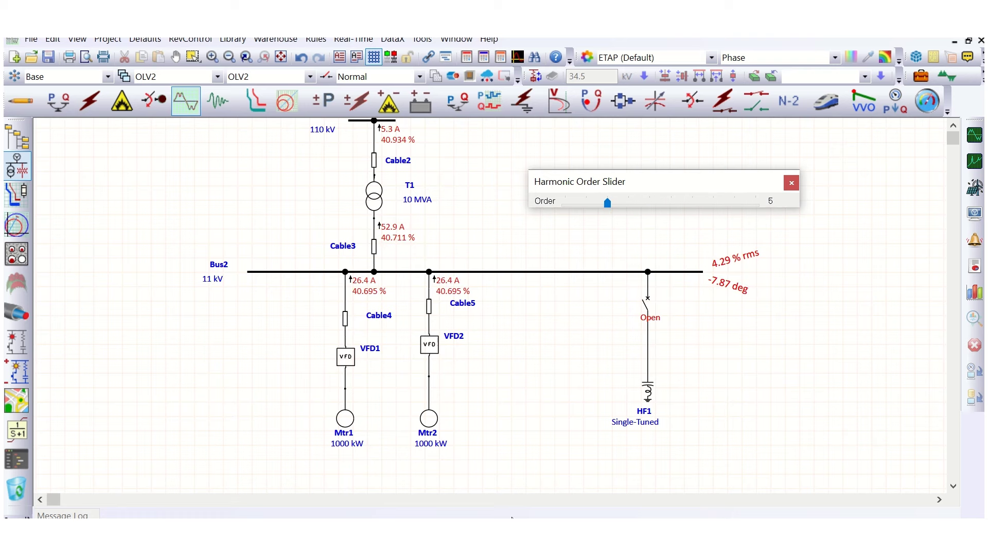
click(123, 65)
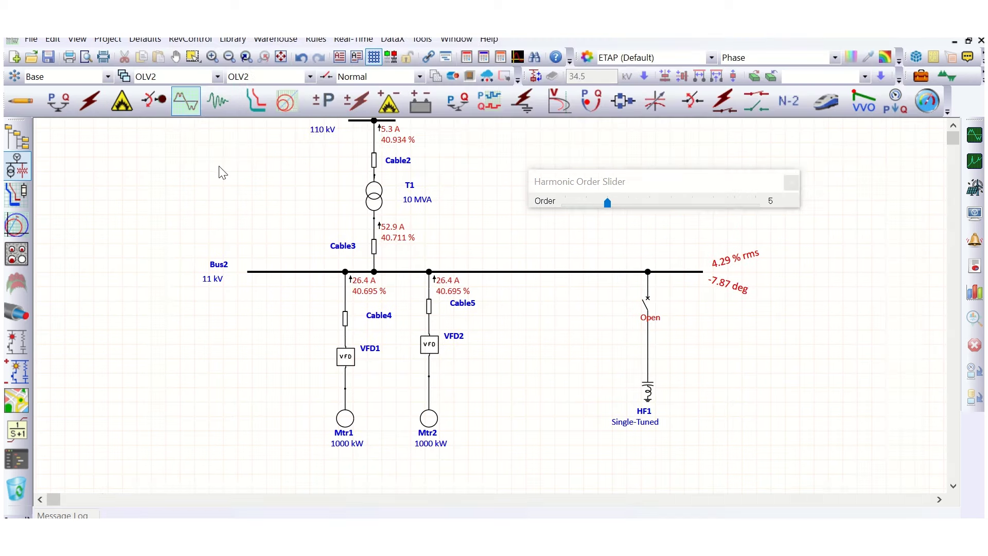
drag(147, 170, 822, 477)
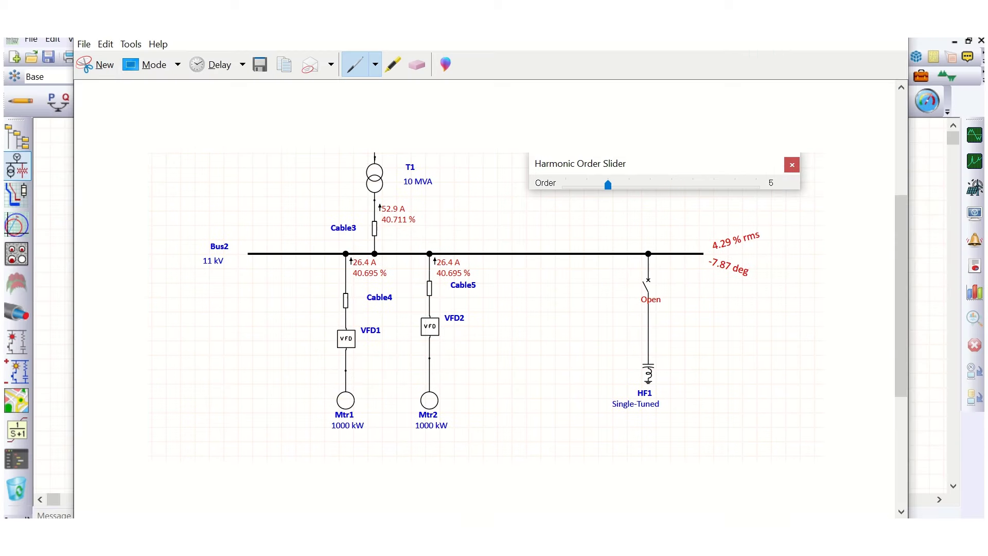
key(alt+Tab)
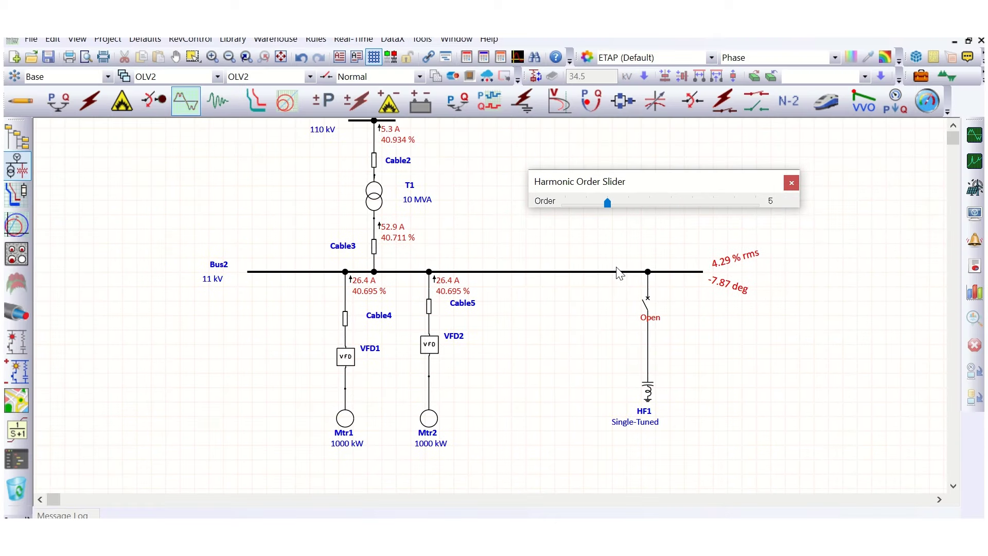
Close the Harmonic Order Slider, open the filter sizing of HF1, and set the harmonic order to 5.
click(791, 183)
click(649, 394)
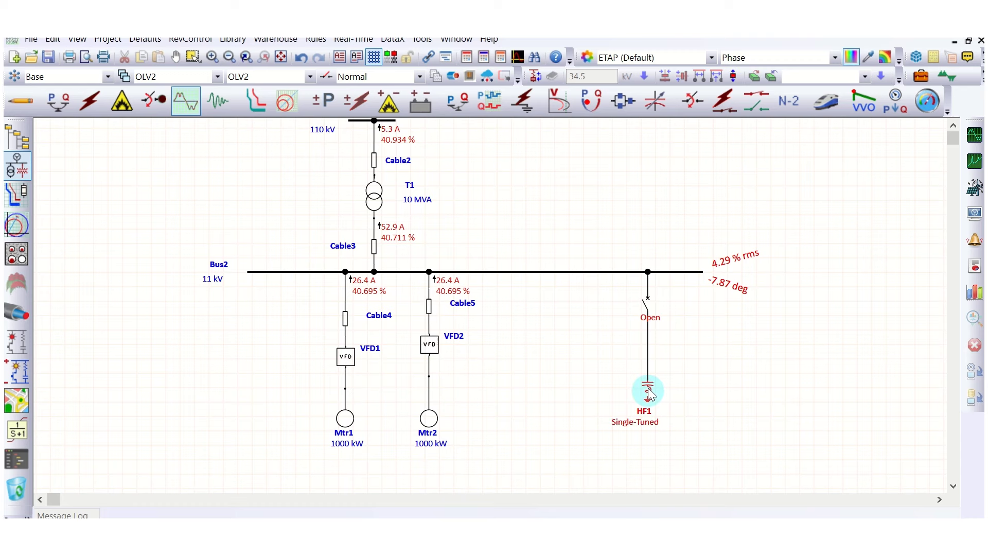
click(371, 109)
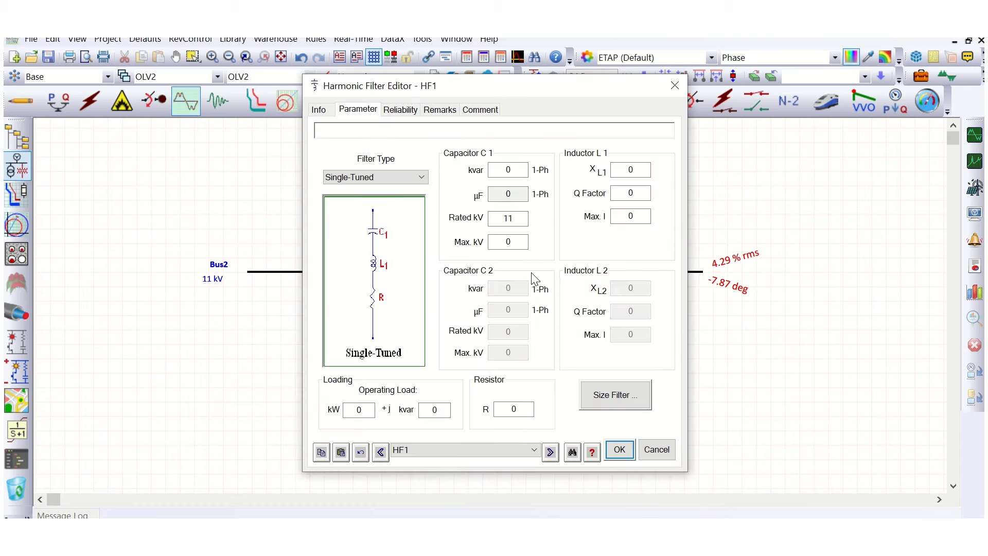
click(620, 398)
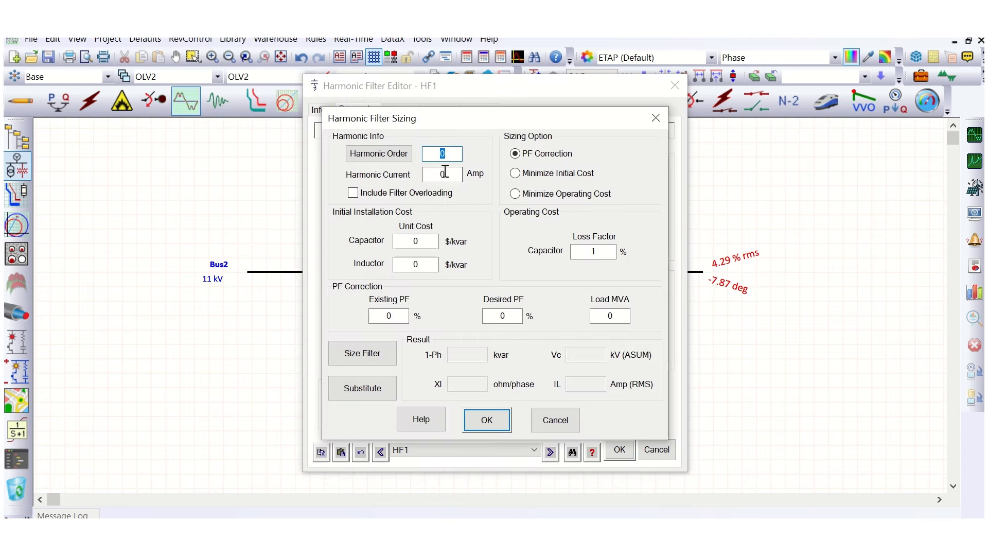
text(5)
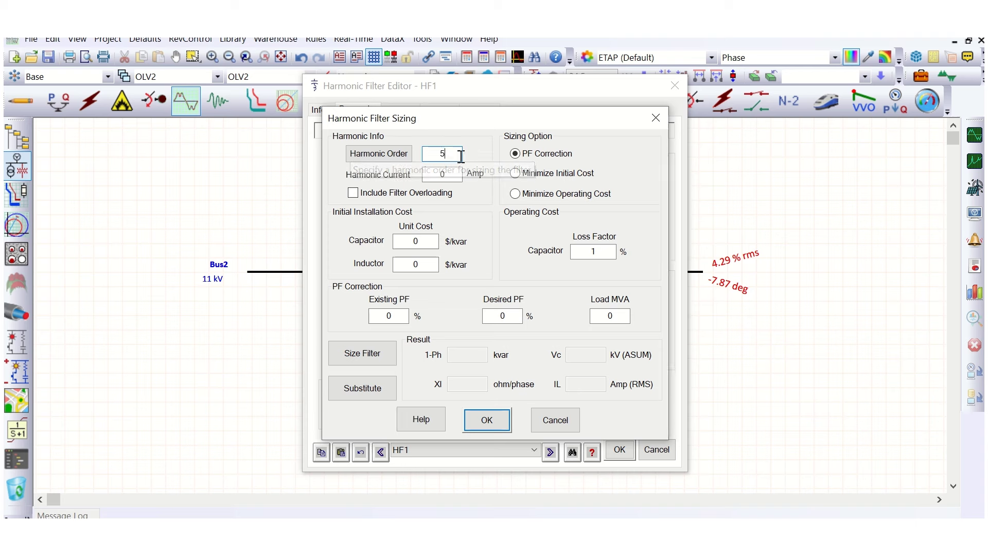
key(Tab)
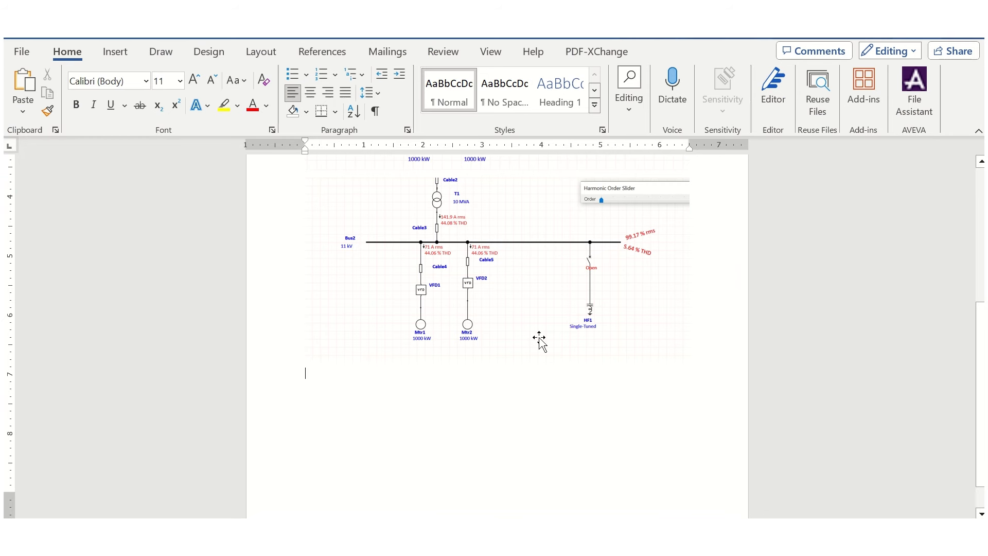
Paste the harmonic order 5 image below the total harmonic image in Word, and return to the filter sizing in ETAP.
scroll(539, 340, up, 2)
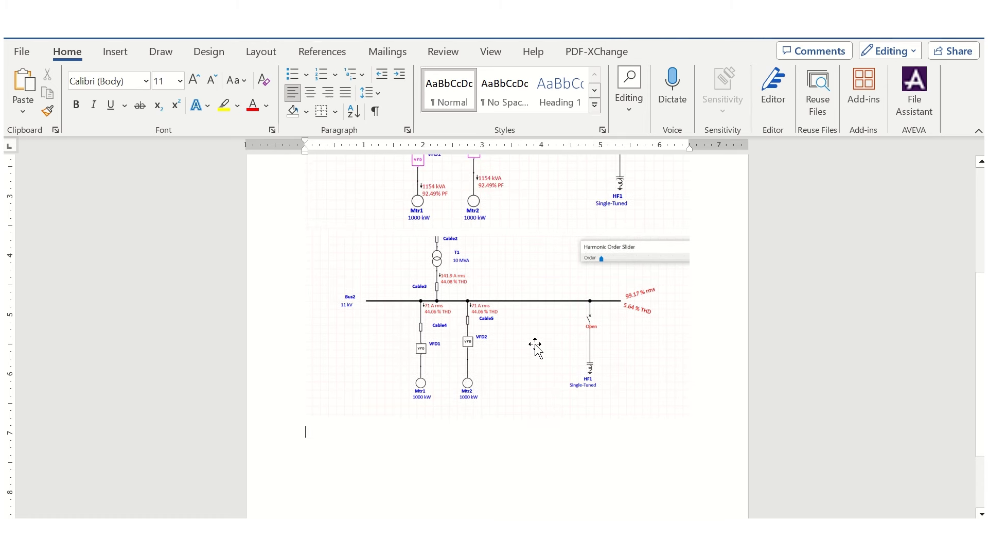
scroll(537, 344, down, 1)
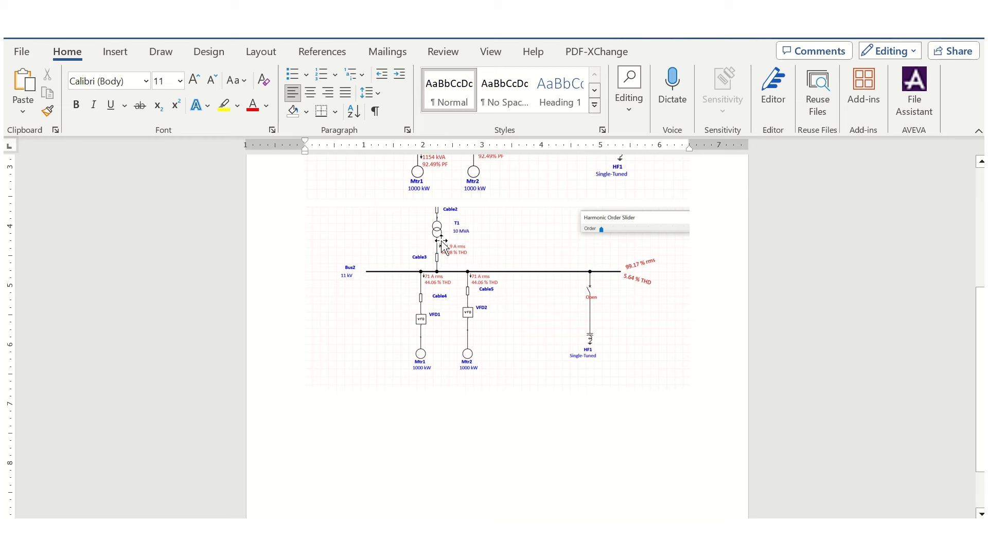
scroll(445, 249, up, 2)
scroll(456, 277, up, 1)
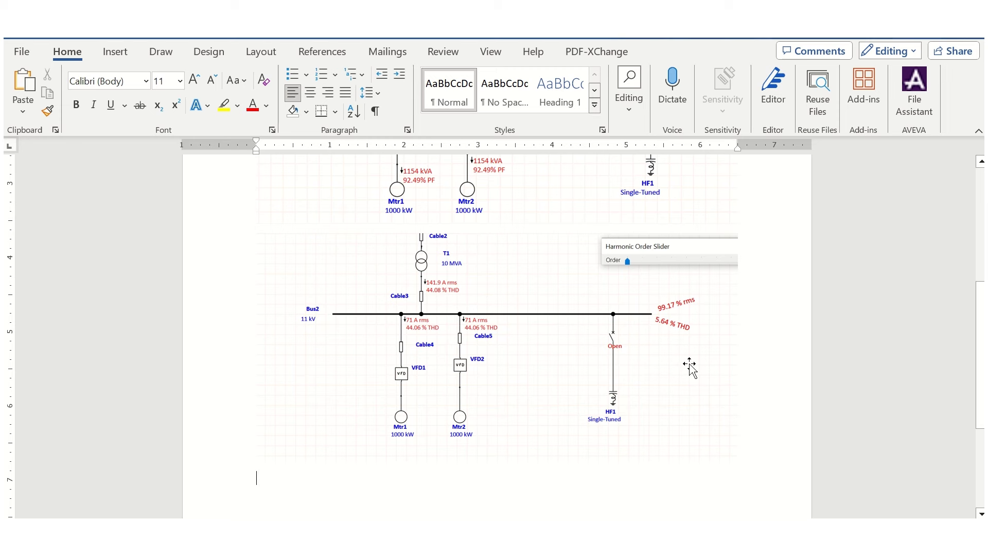
scroll(585, 366, down, 5)
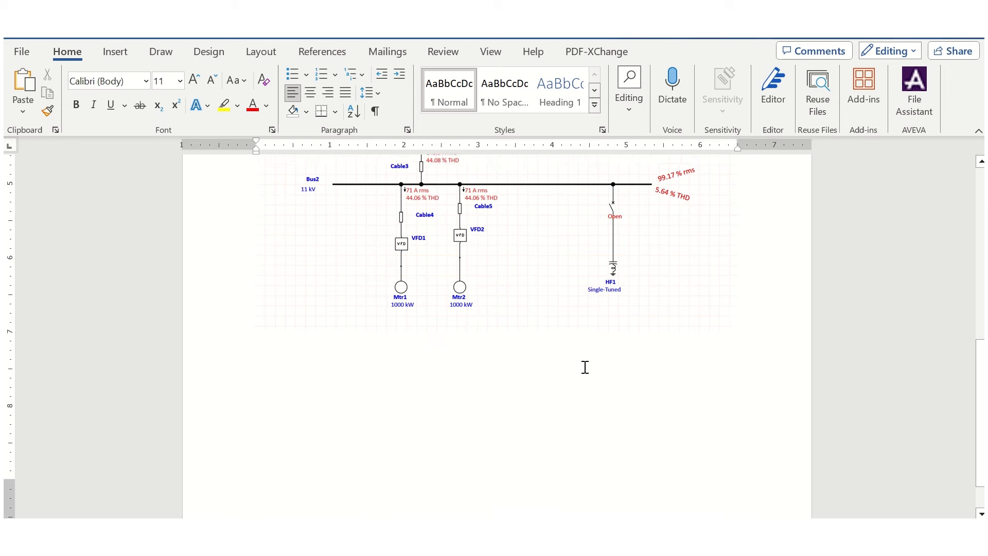
scroll(574, 393, up, 5)
scroll(574, 394, down, 5)
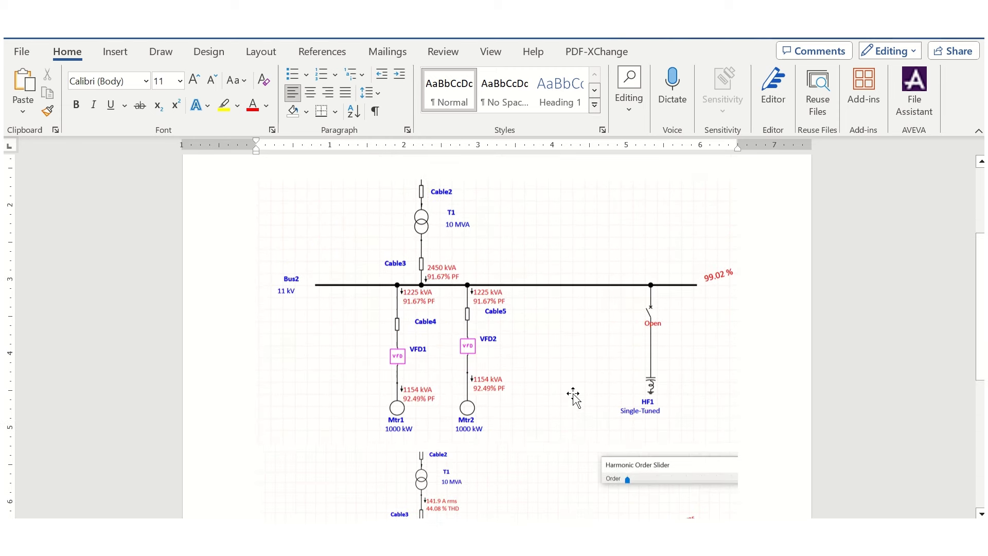
scroll(571, 396, up, 5)
scroll(566, 402, down, 4)
scroll(519, 369, up, 1)
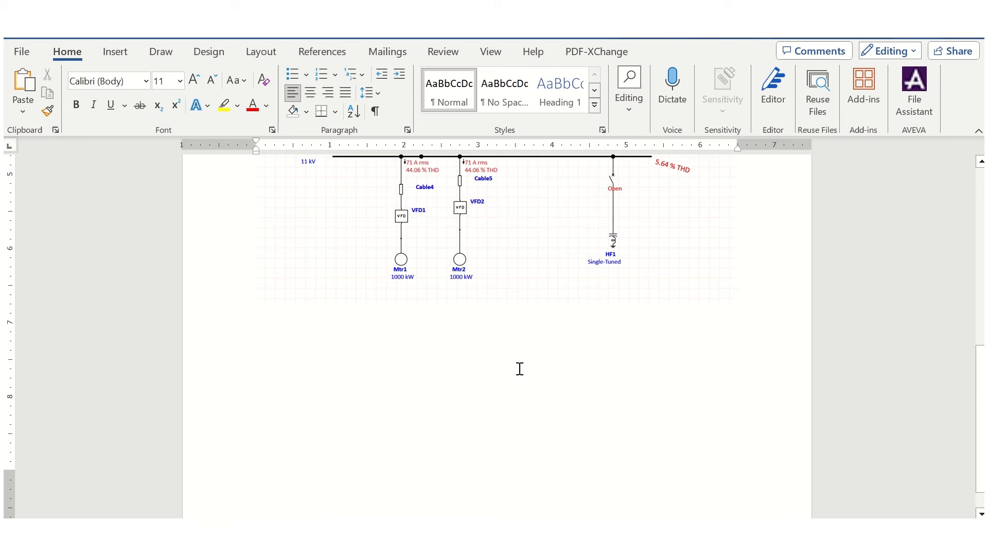
key(ctrl+v)
scroll(520, 370, down, 2)
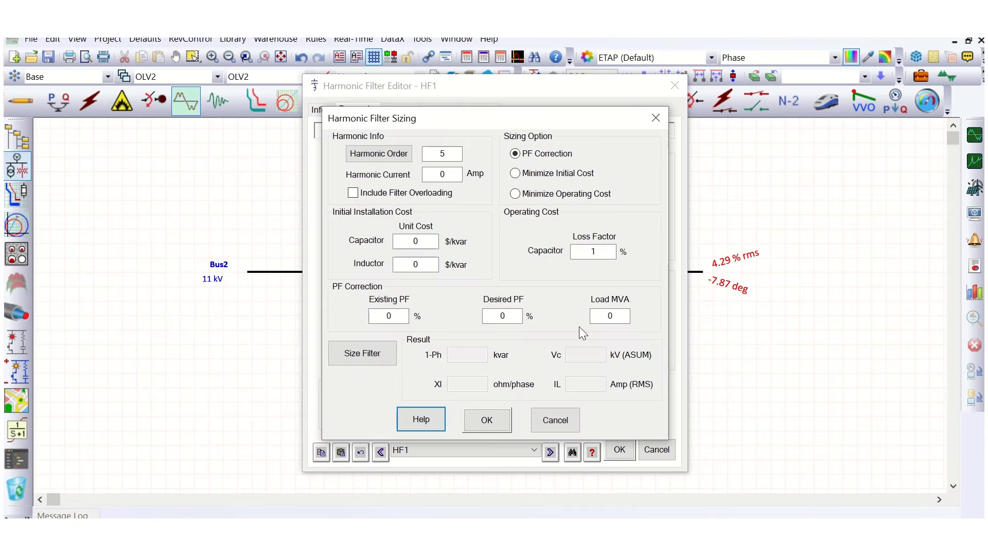
Set the harmonic current in the sizing of HF1 to 52.9 A.
double_click(434, 175)
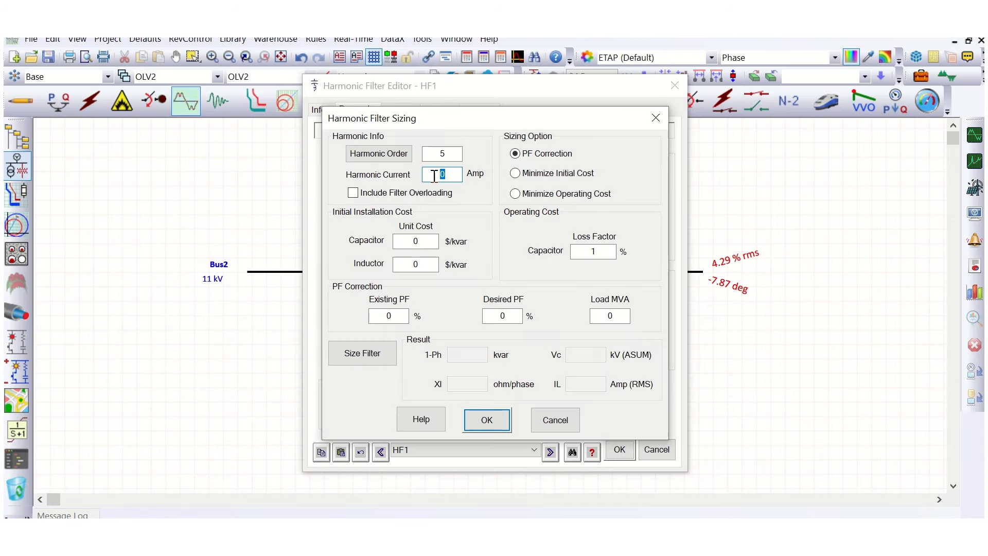
text(52.9)
double_click(387, 316)
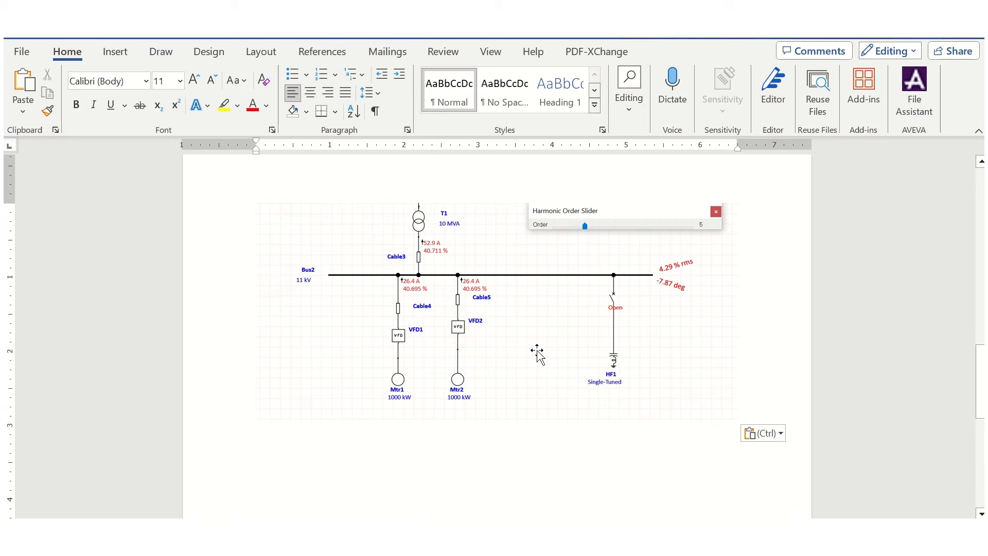
Check the load flow image in Word, return to ETAP, and set the existing power factor in the filter sizing to 91.67 %.
scroll(535, 360, up, 5)
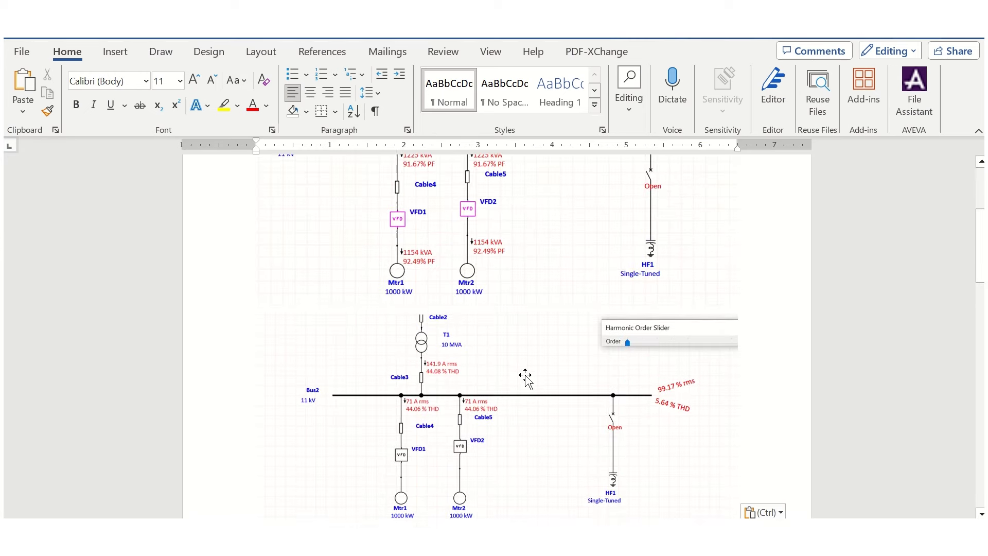
scroll(525, 376, up, 4)
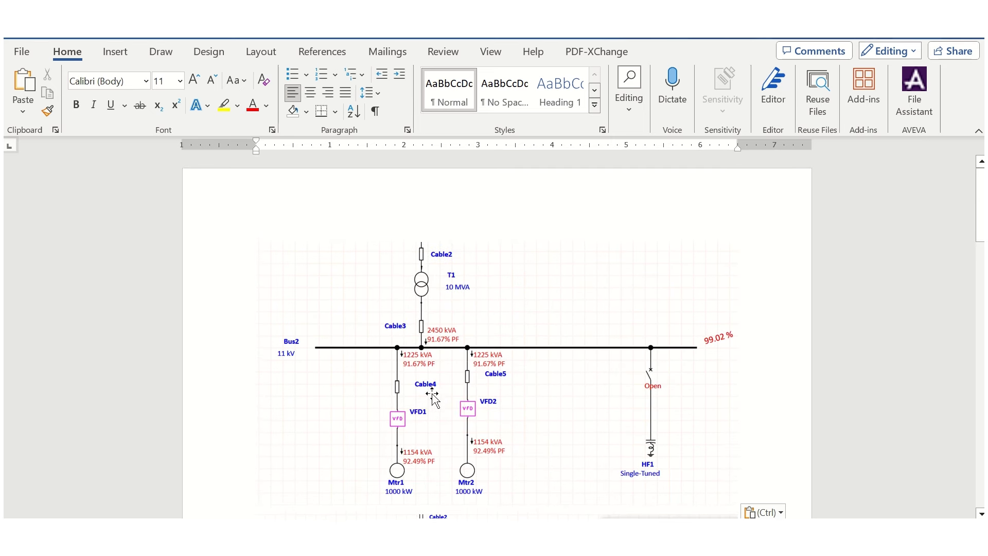
scroll(432, 397, down, 3)
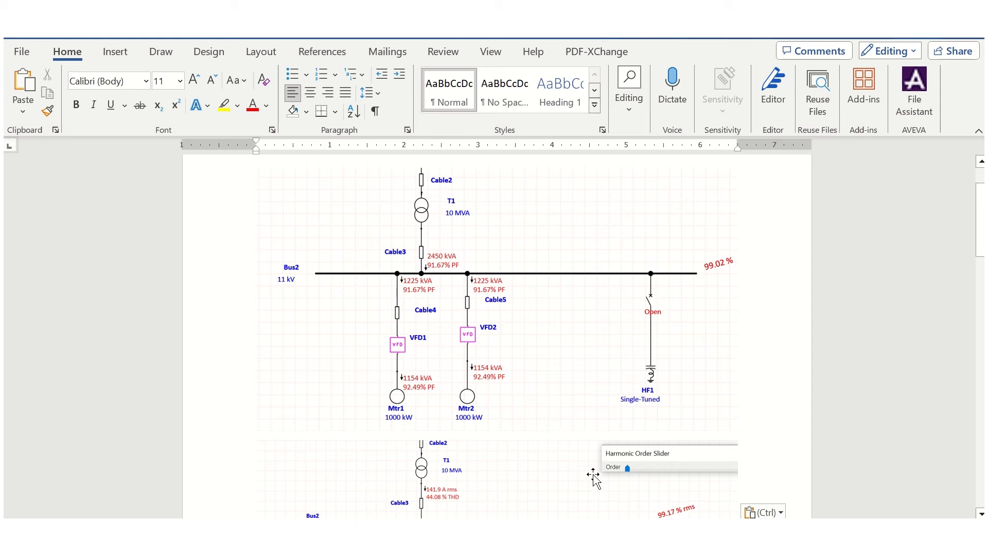
key(alt+Tab)
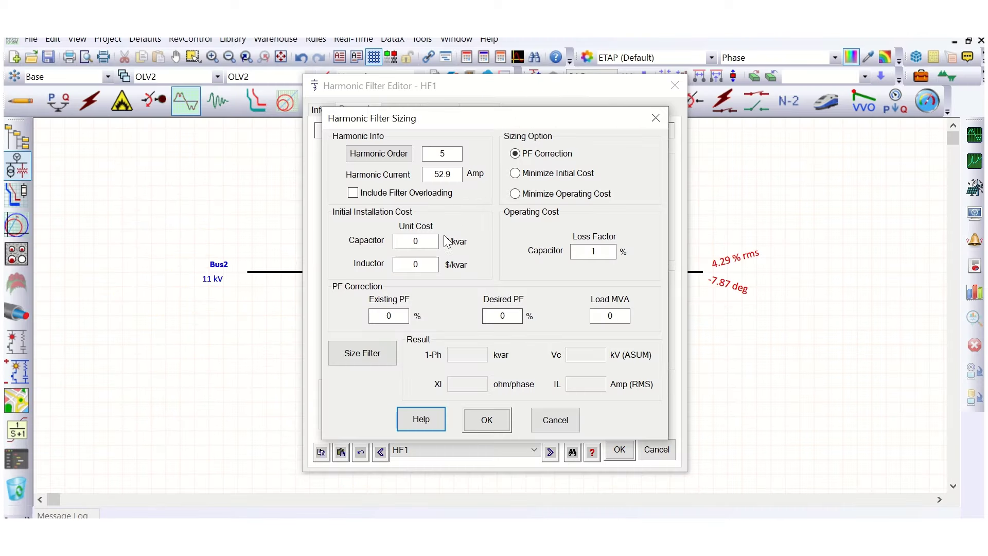
click(376, 319)
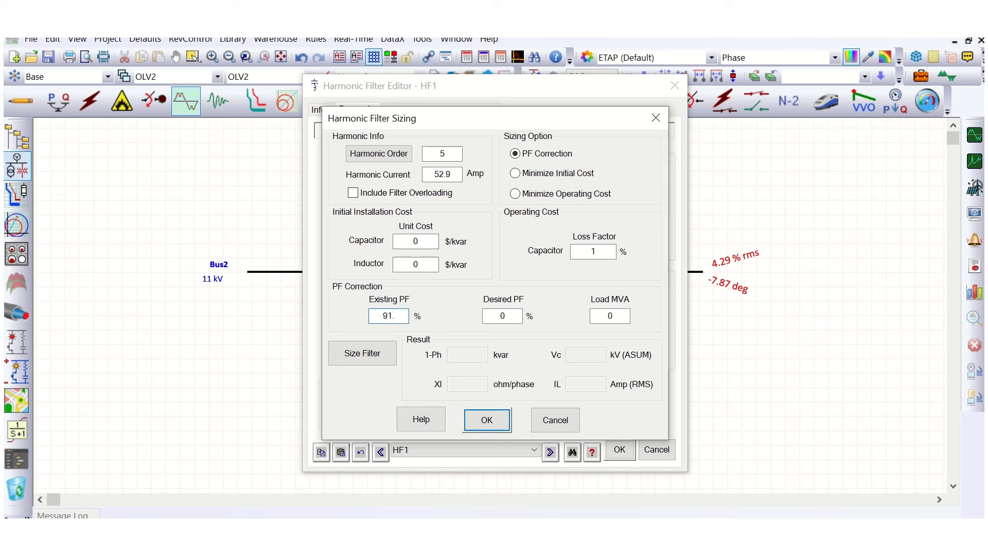
Set the desired power factor to 95 % and the load to 2.45 MVA in the filter sizing.
click(494, 315)
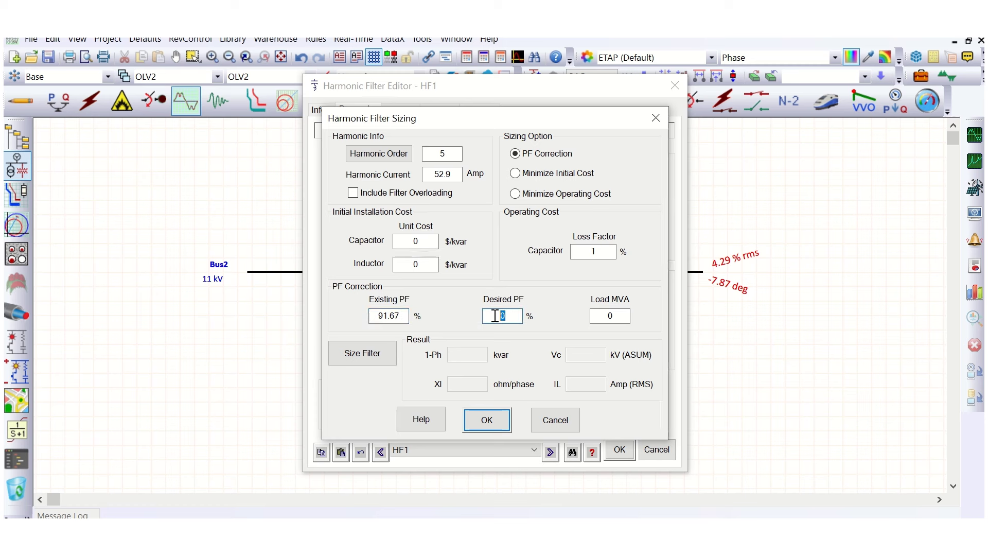
text(95)
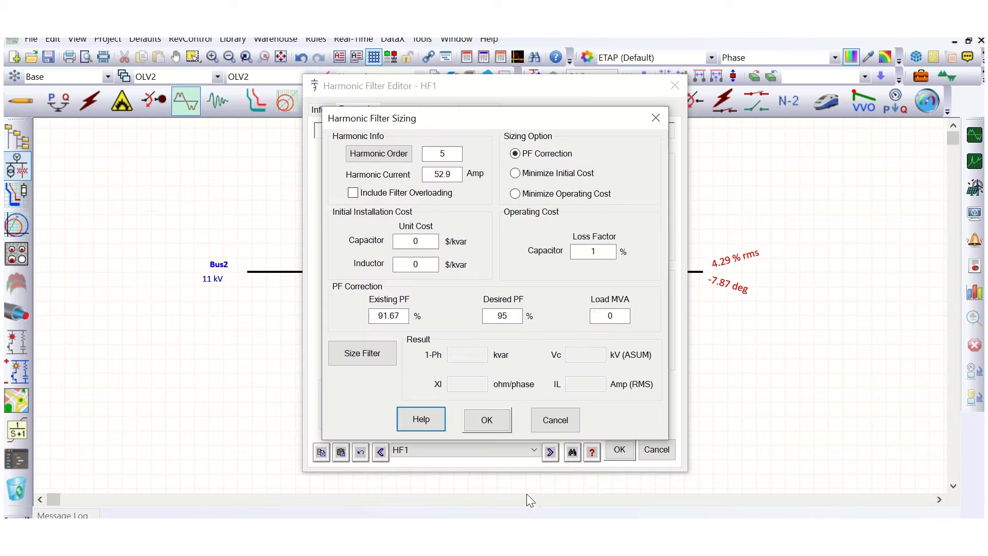
double_click(607, 315)
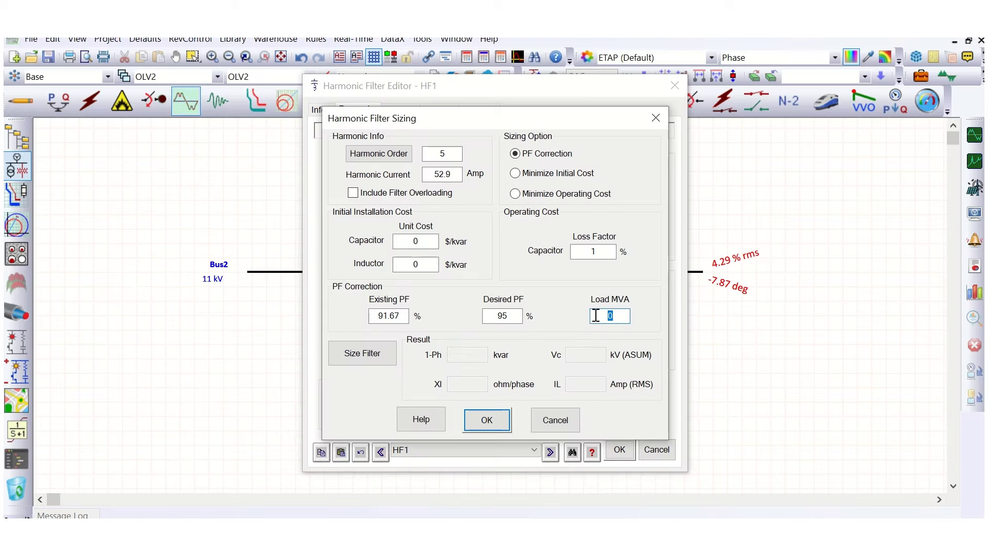
text(2.45)
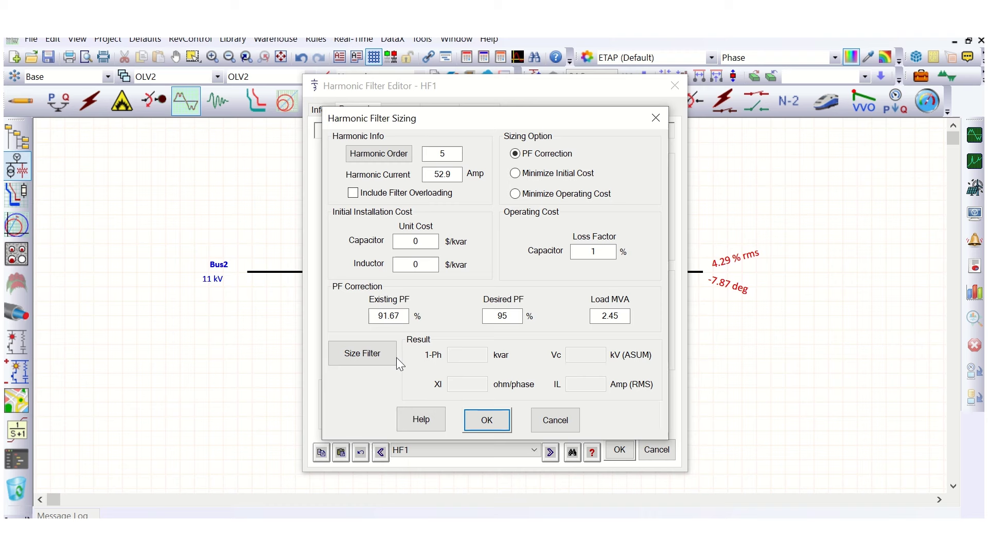
Size the filter, substitute the results into the HF1 parameters, and check the capacitor C1 kvar and inductor L1 reactance.
click(369, 353)
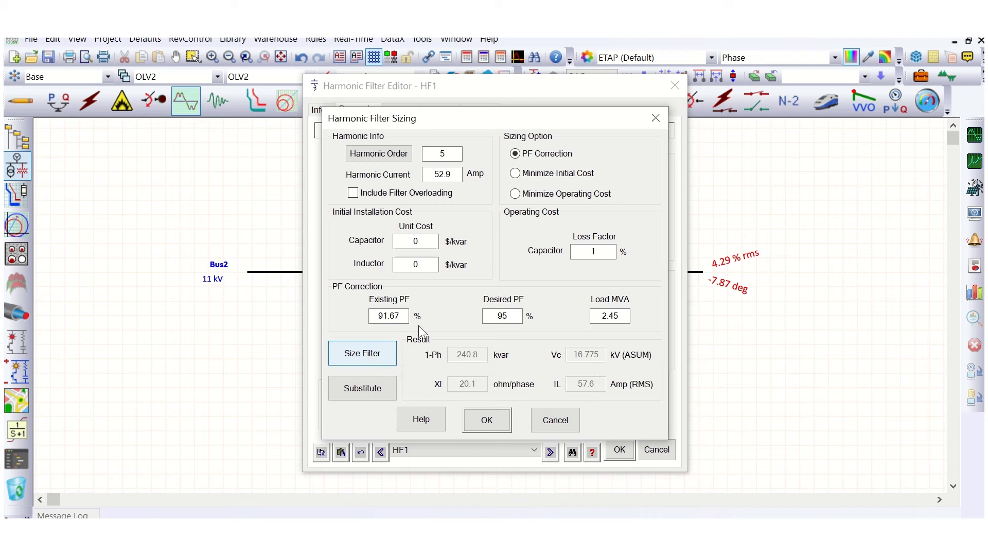
click(359, 393)
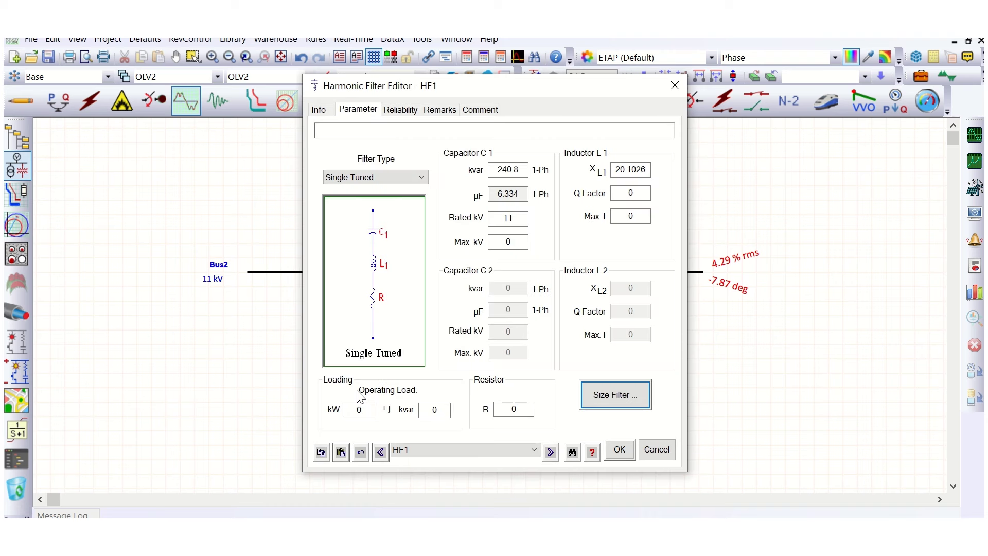
click(522, 172)
drag(522, 172, 493, 174)
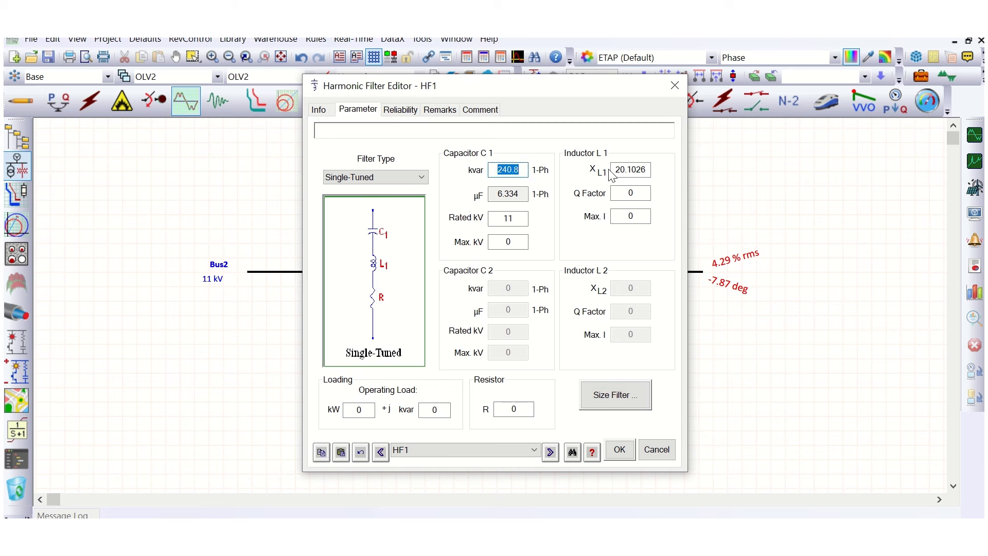
drag(643, 169, 602, 185)
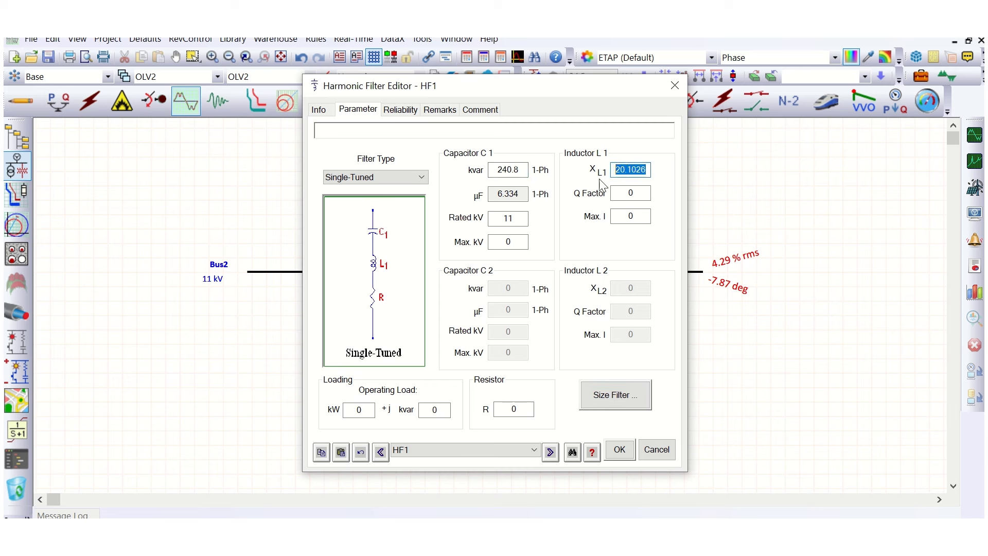
Set the Q factor of HF1's inductor L1 to 20.
click(507, 172)
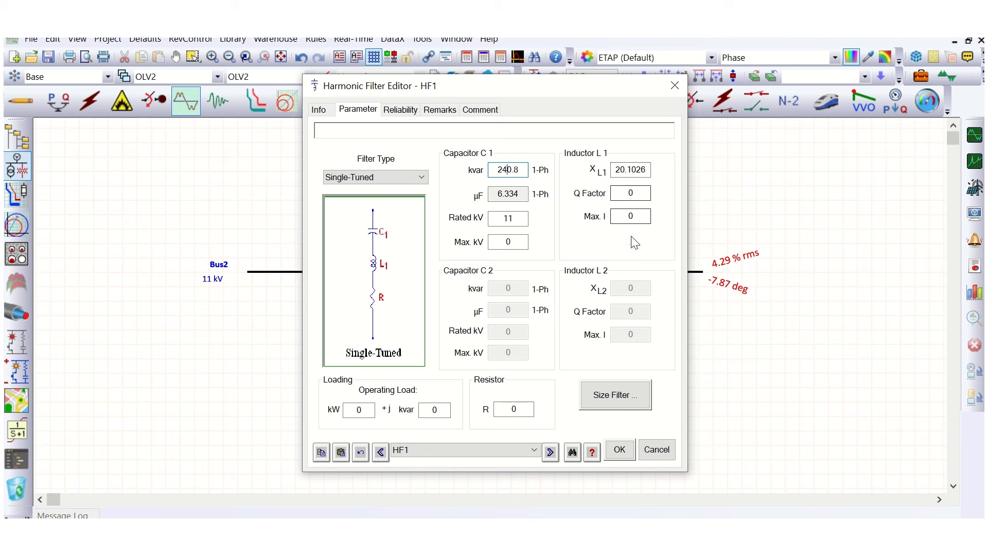
click(630, 193)
double_click(631, 193)
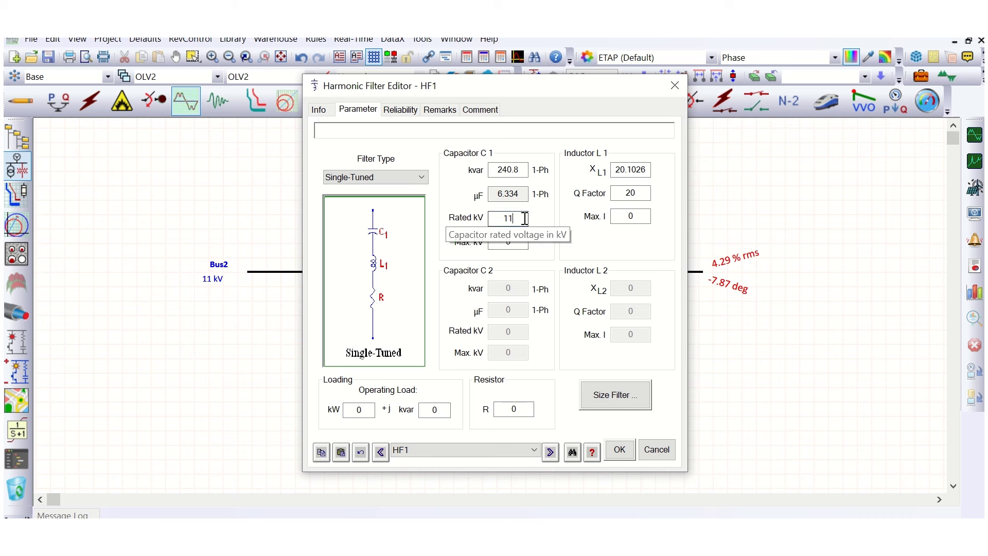
Calculate 11 ÷ √3 in Calculator for the rated voltage of capacitor C1, and return to the HF1 editor.
click(510, 218)
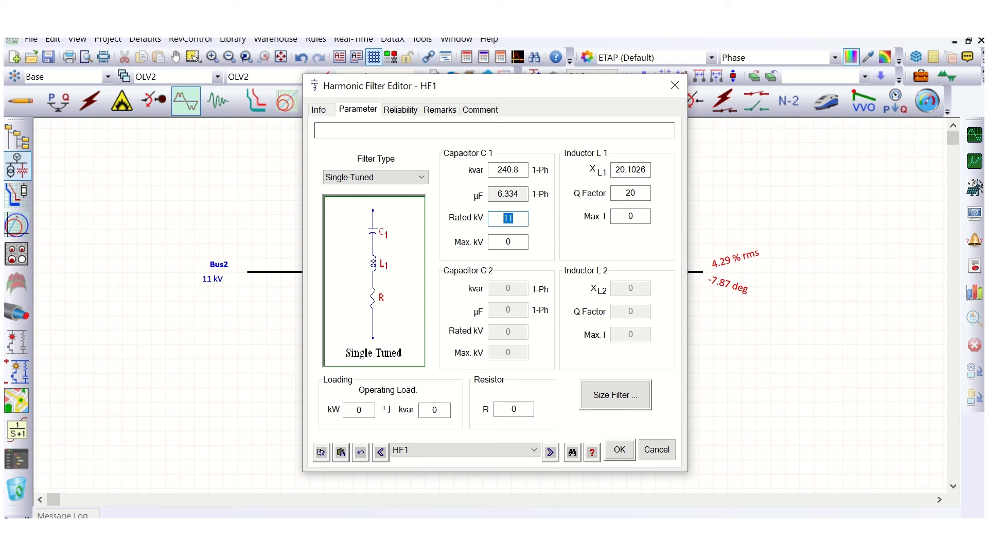
key(XF86Calculator)
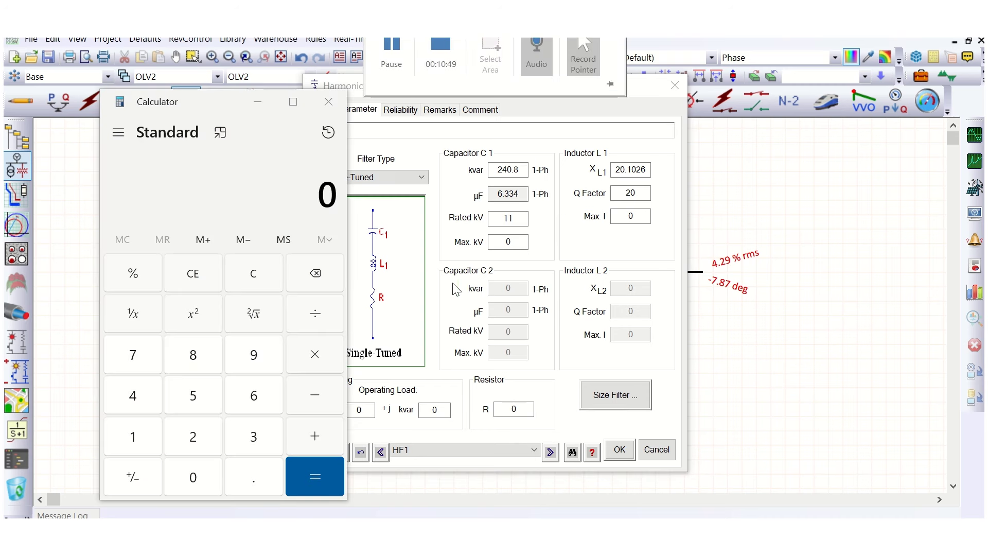
double_click(147, 441)
click(315, 321)
click(253, 435)
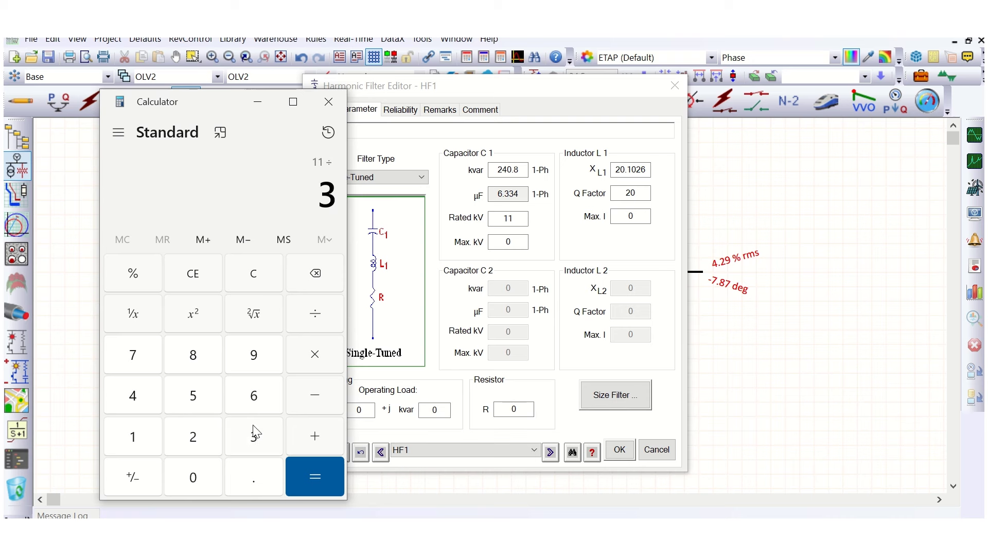
click(255, 327)
click(311, 477)
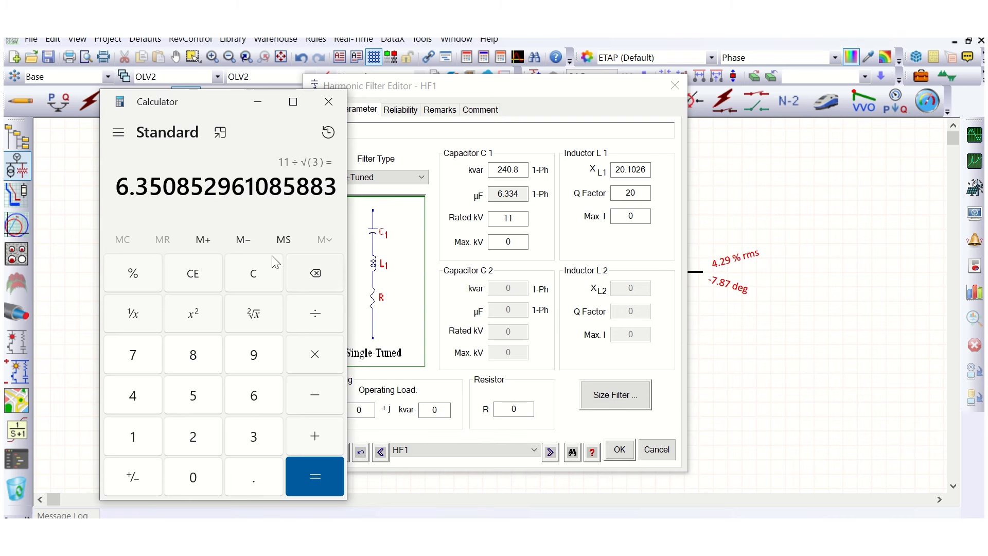
click(259, 102)
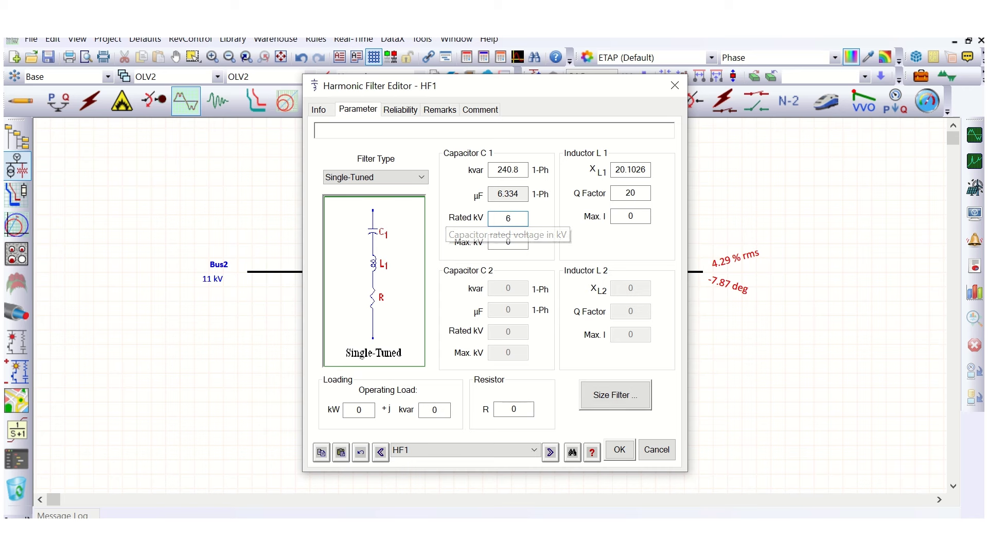
Set capacitor C1's rated voltage to 6.35 kV, edit its maximum voltage, and accept the HF1 parameters.
text(6.35)
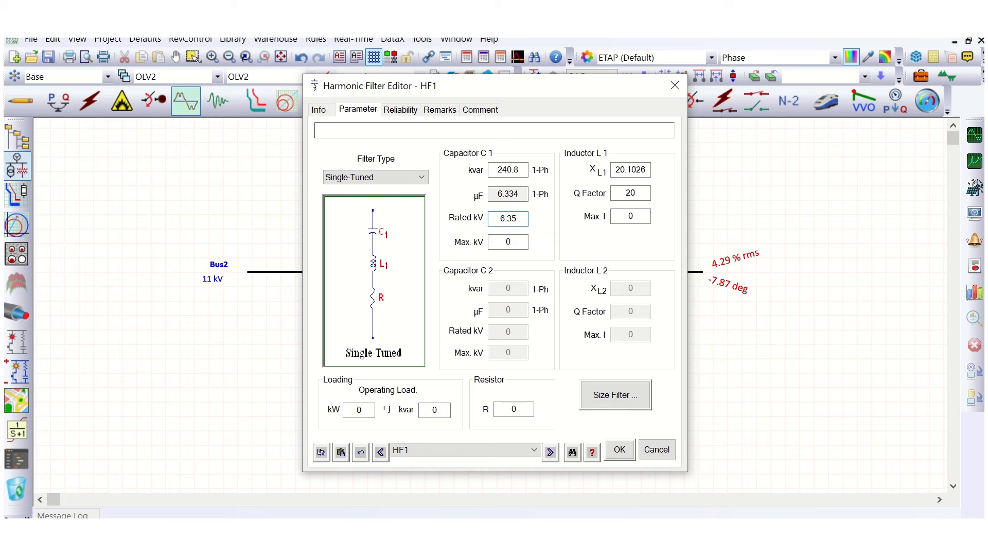
double_click(516, 242)
click(624, 454)
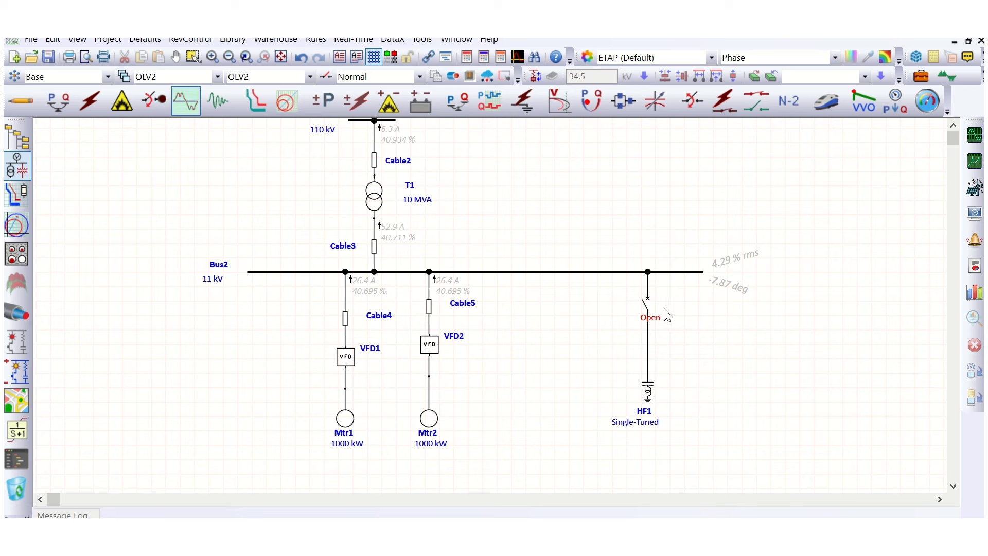
Close circuit breaker CB1 and move the breaker and HF1 branch along Bus2 closer to the VFD feeders.
right_click(643, 301)
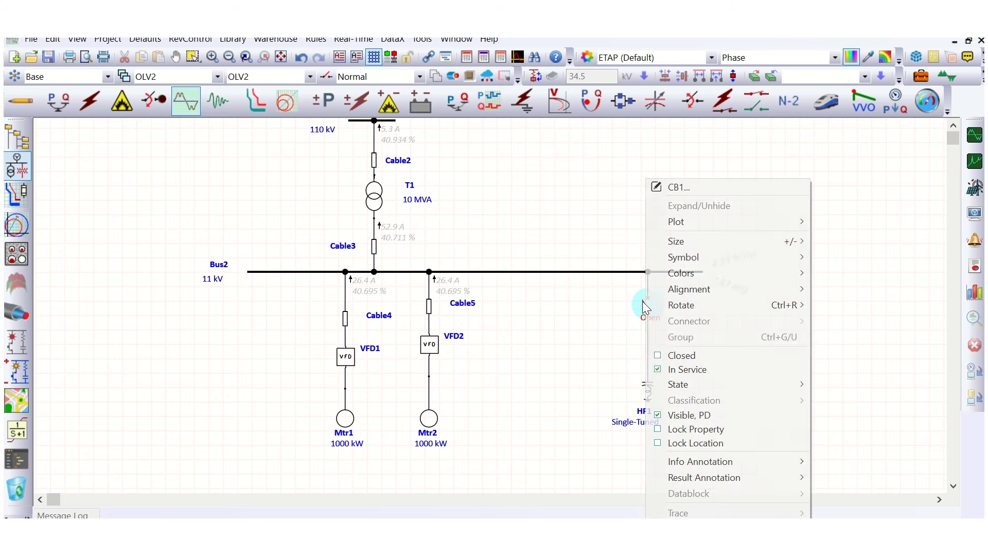
click(682, 355)
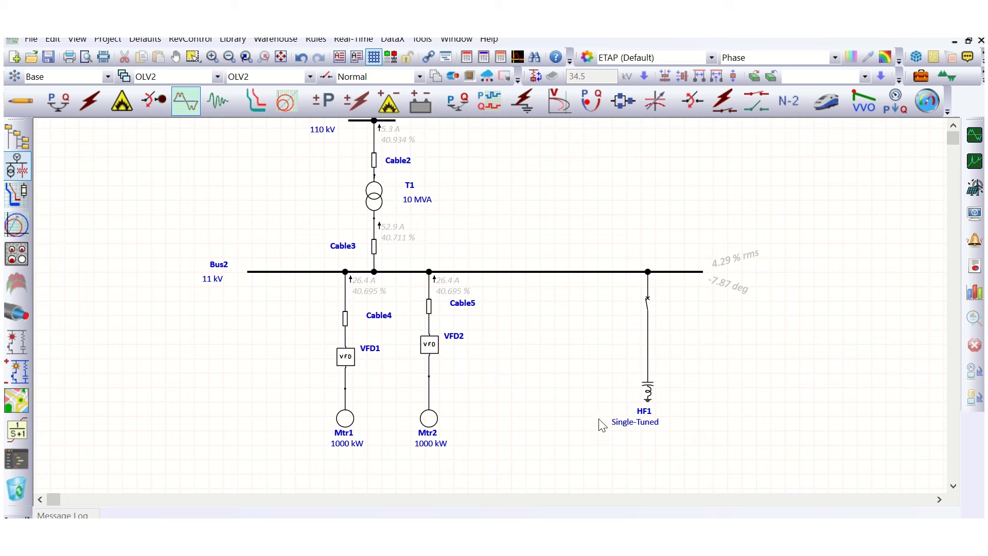
drag(592, 299, 700, 455)
drag(615, 286, 706, 486)
drag(649, 304, 596, 314)
click(735, 362)
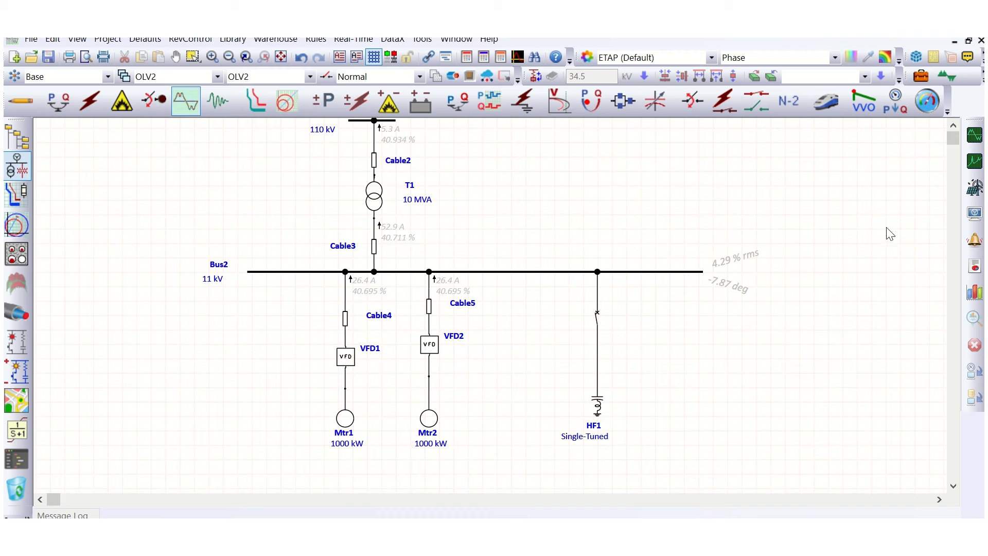
Run the harmonic load flow, examine its critical alerts for HF1, and close the alert view and the Harmonic Order Slider.
click(974, 135)
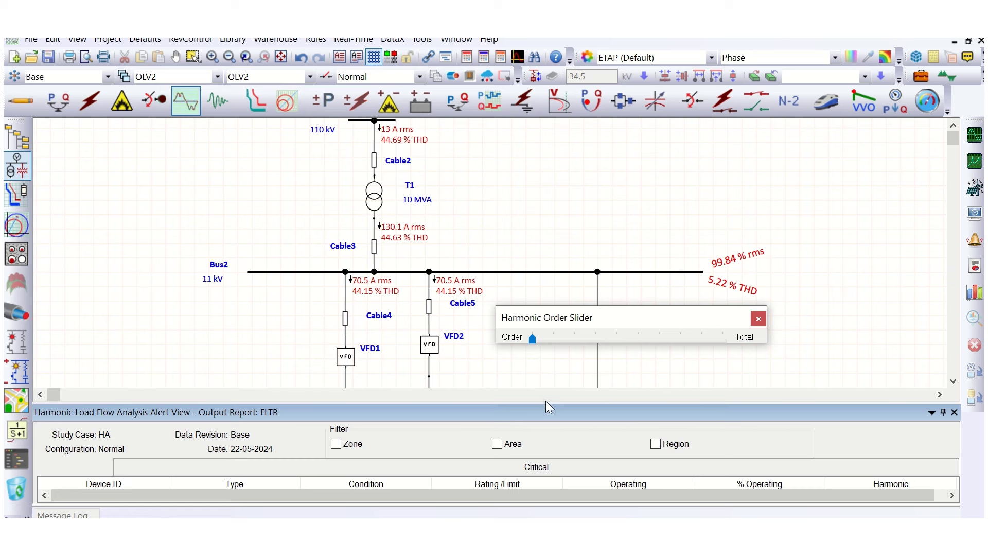
drag(546, 402, 546, 317)
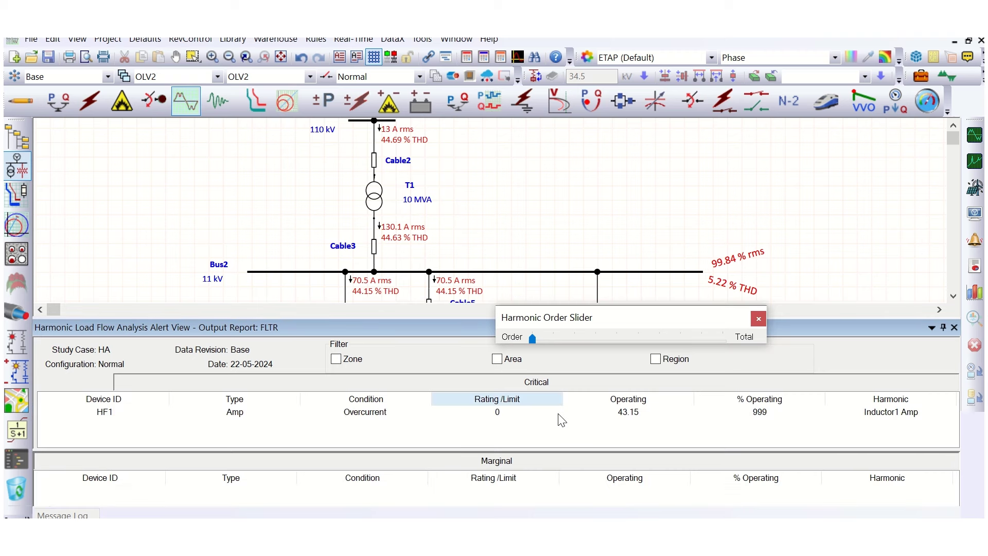
click(361, 414)
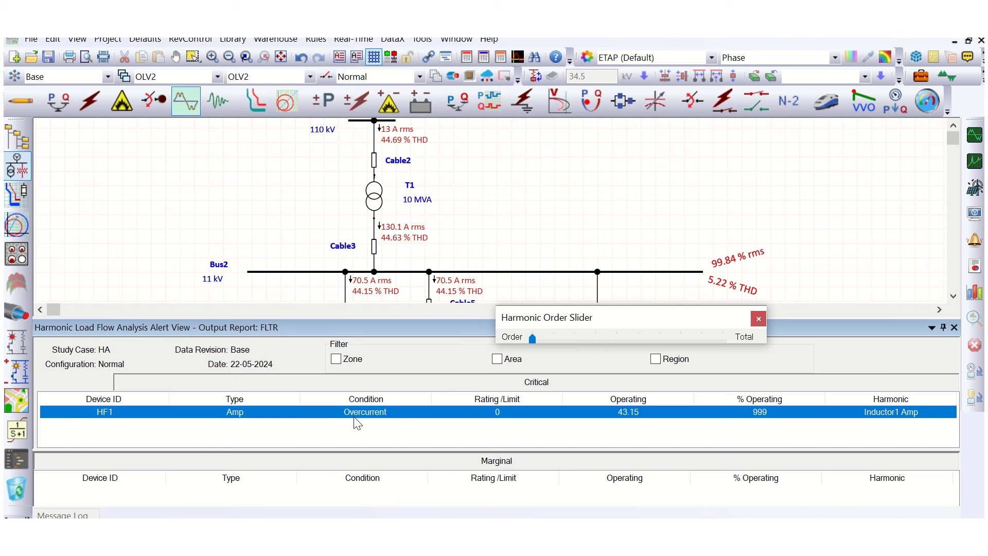
click(954, 327)
click(758, 318)
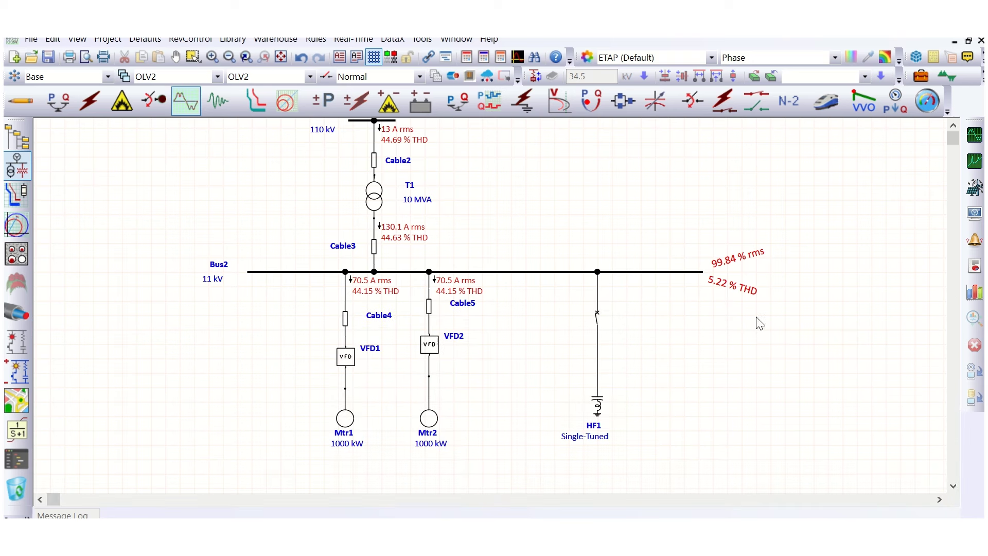
Open HF1's filter parameters, and switch to Word to review the saved load flow and 5th-harmonic results captured with the filter breaker open.
double_click(598, 409)
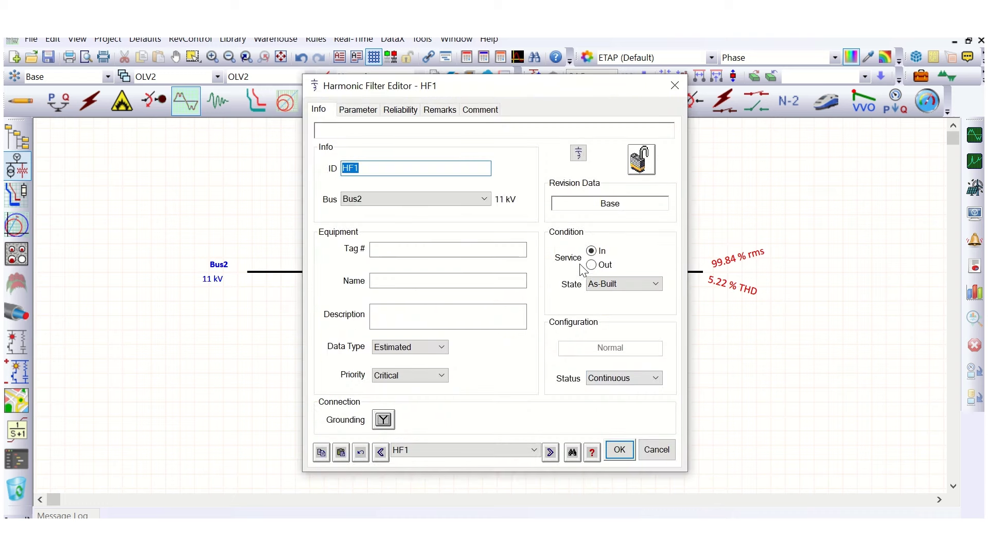
click(358, 110)
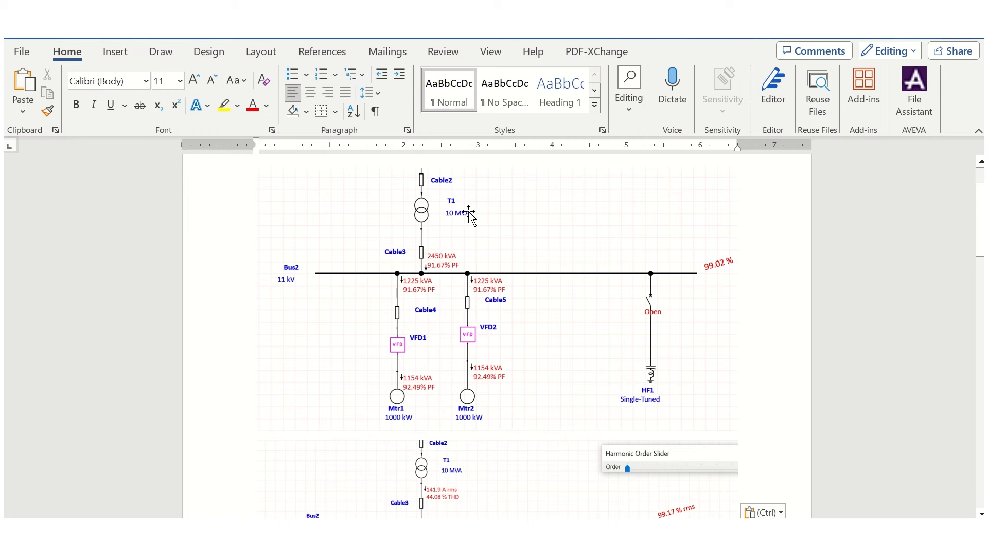
scroll(512, 350, down, 10)
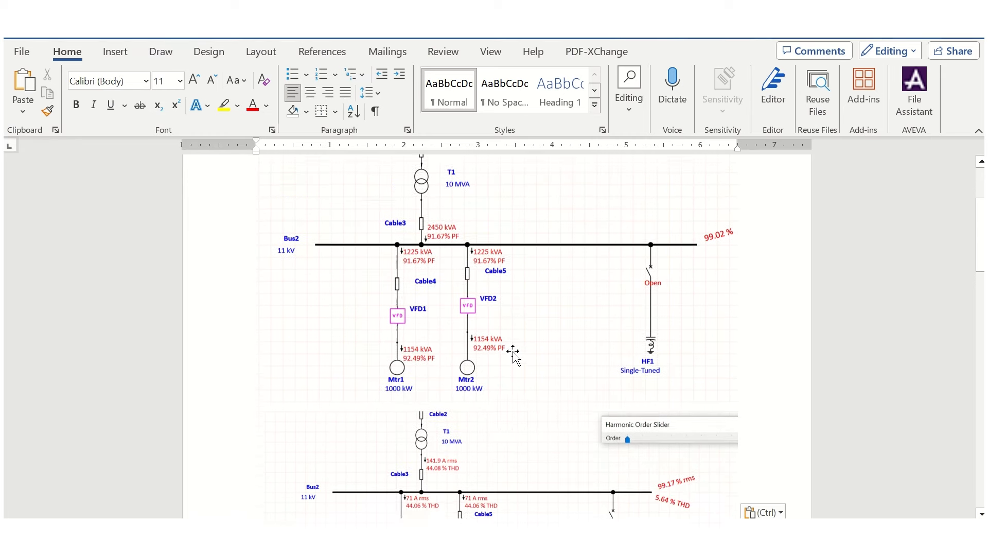
scroll(512, 355, down, 12)
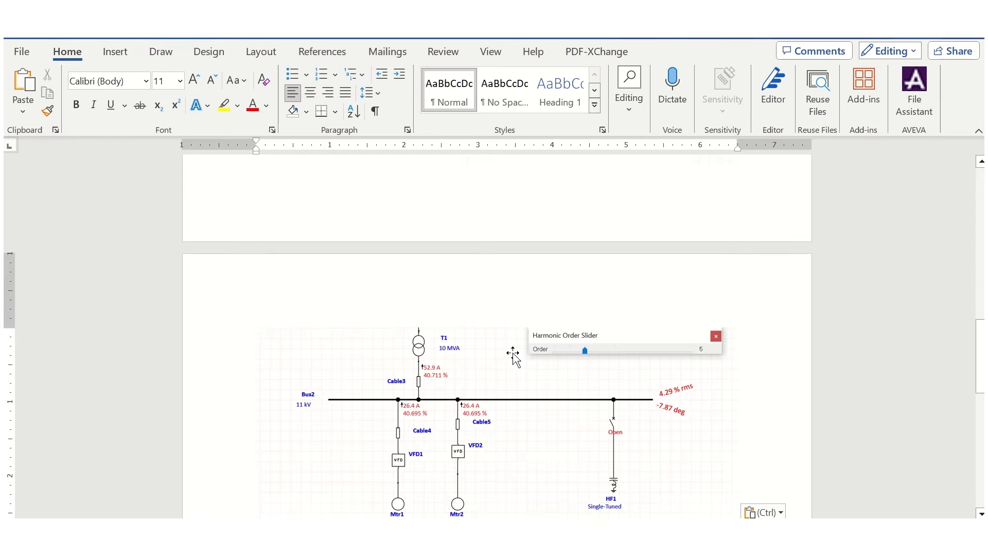
scroll(513, 355, up, 3)
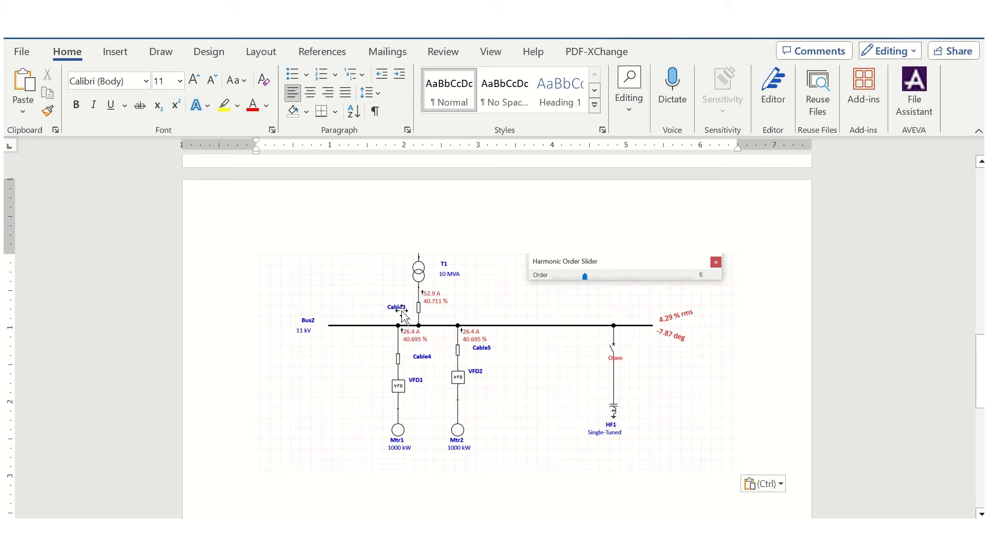
scroll(464, 326, up, 8)
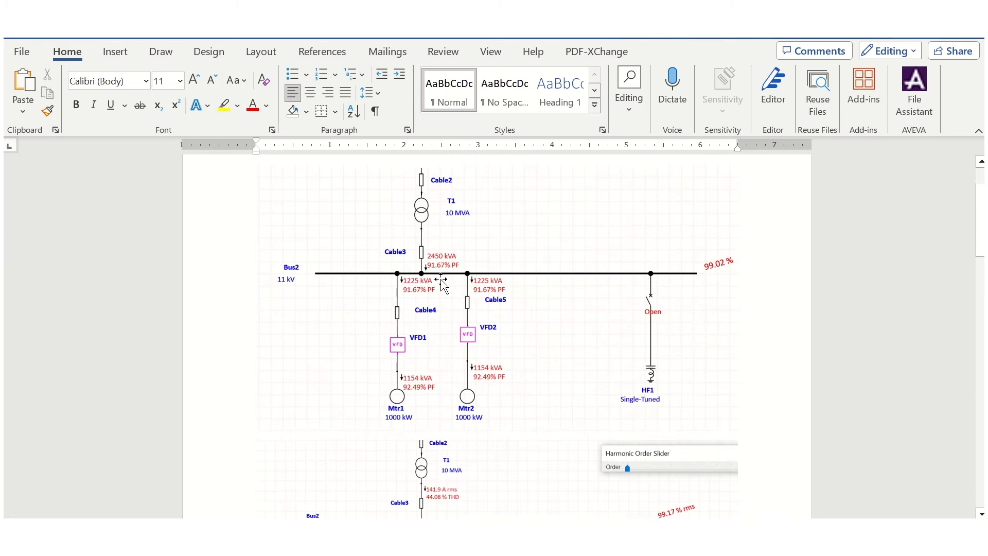
scroll(465, 322, down, 5)
scroll(473, 331, down, 20)
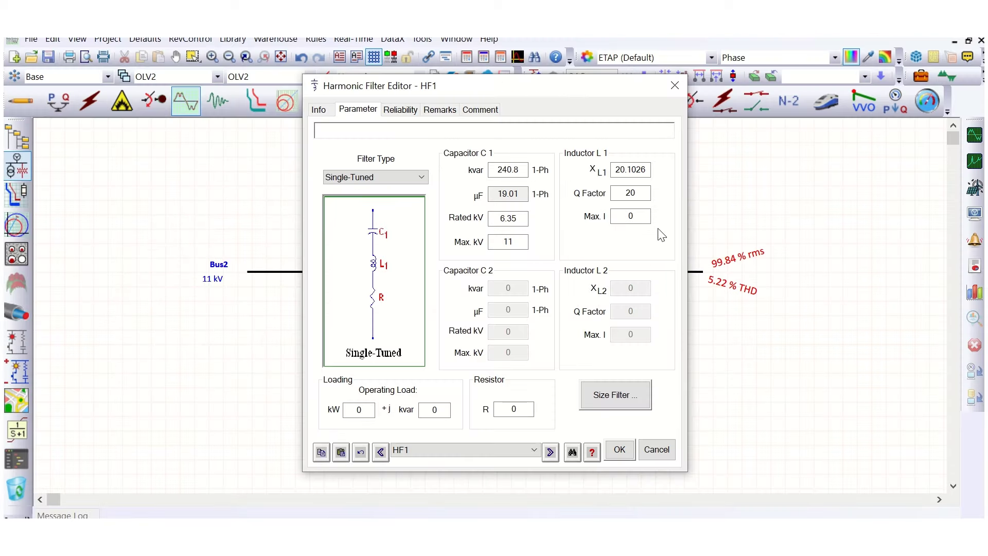
Set inductor L1's maximum current to 100 and accept the HF1 parameters.
double_click(616, 216)
text(100)
click(621, 451)
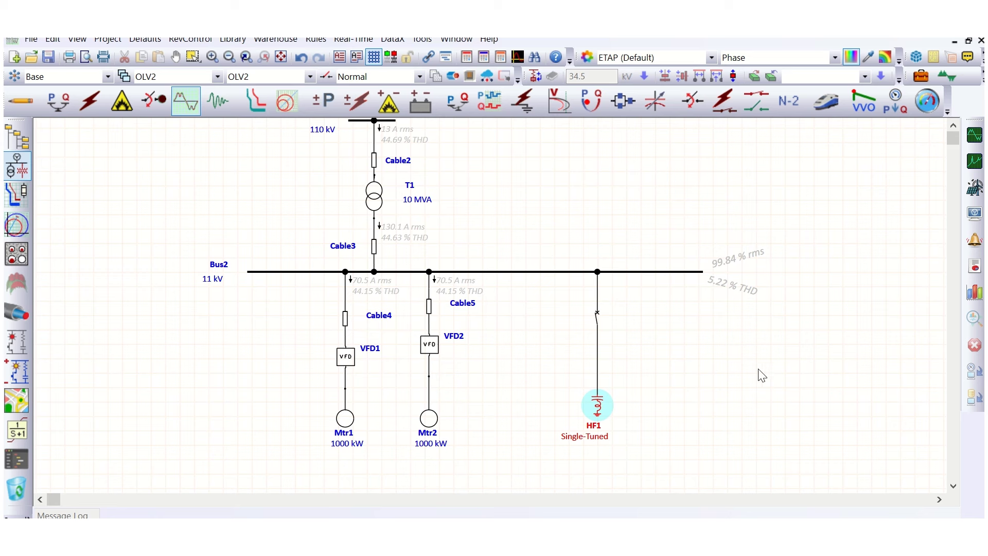
Rerun the harmonic load flow and move the Harmonic Order Slider clear of the HF1 branch.
click(823, 363)
click(973, 135)
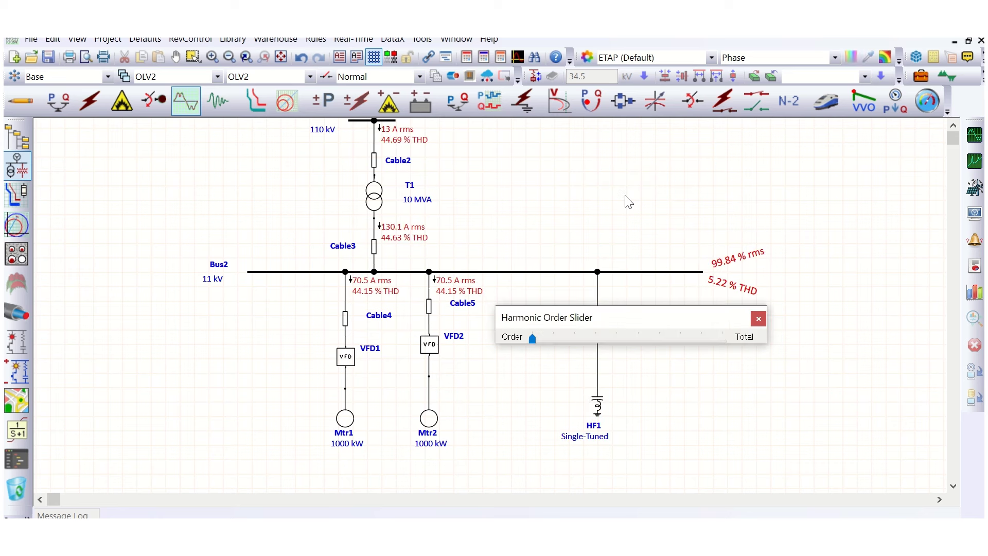
drag(655, 319, 835, 378)
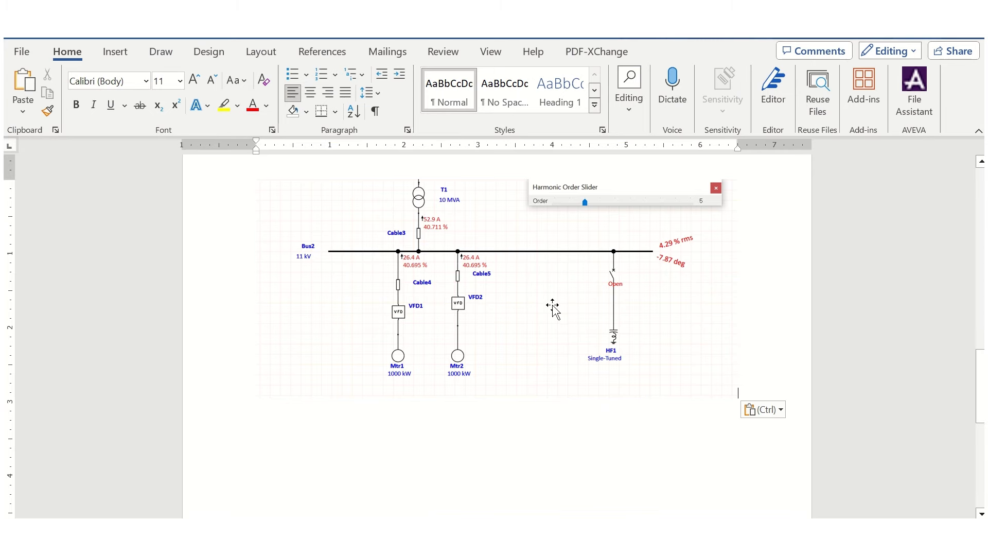
Switch to Word, examine the saved total-harmonic results without the filter for comparison, and return to ETAP.
scroll(551, 309, up, 5)
scroll(563, 363, up, 10)
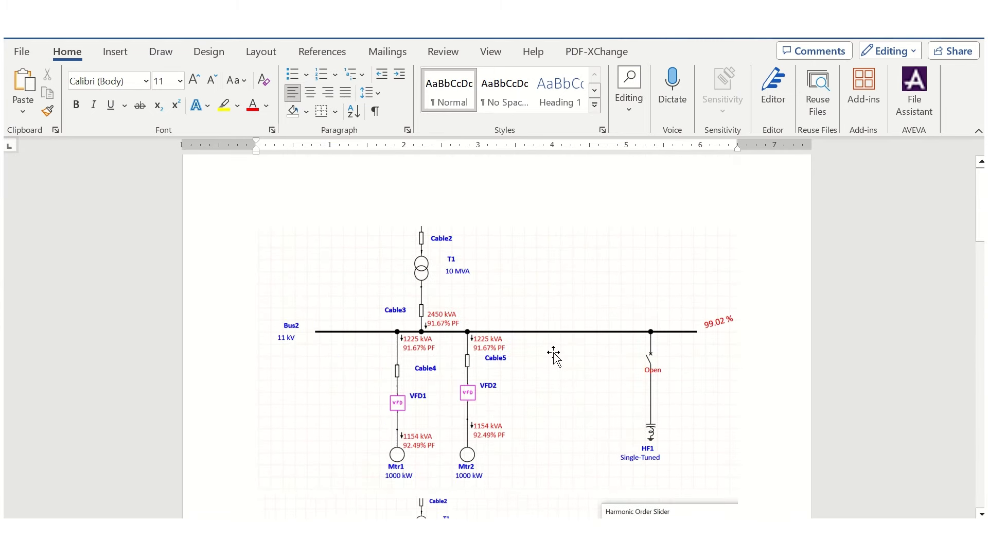
scroll(566, 355, down, 6)
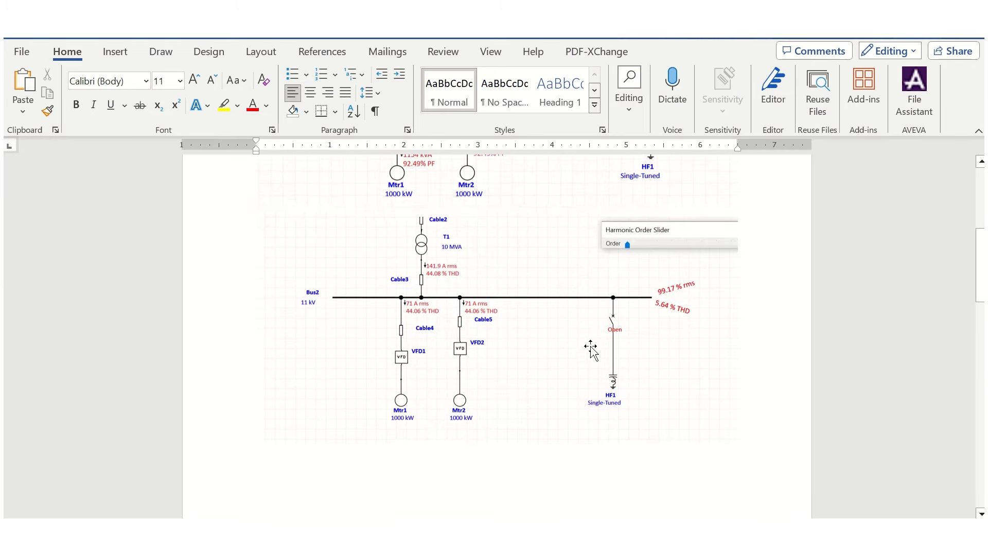
click(554, 315)
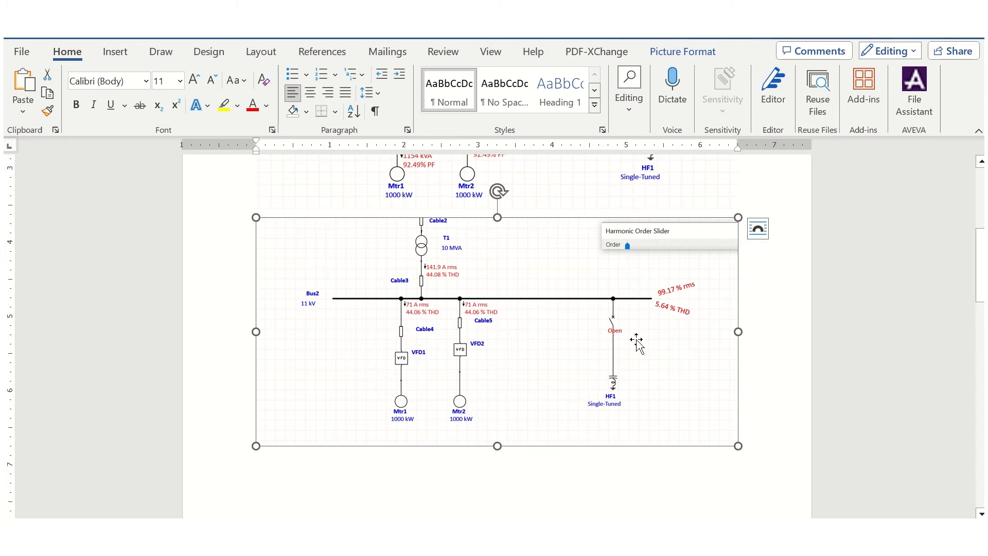
key(alt+Tab)
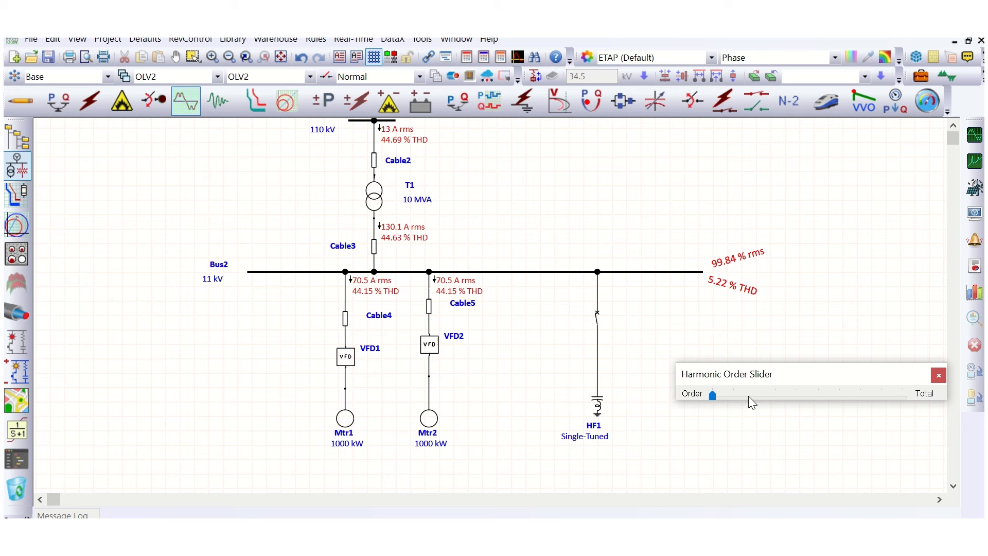
Move the Harmonic Order Slider to clear space above Bus2 and step the displayed results through order 1 to order 5.
drag(772, 374, 738, 168)
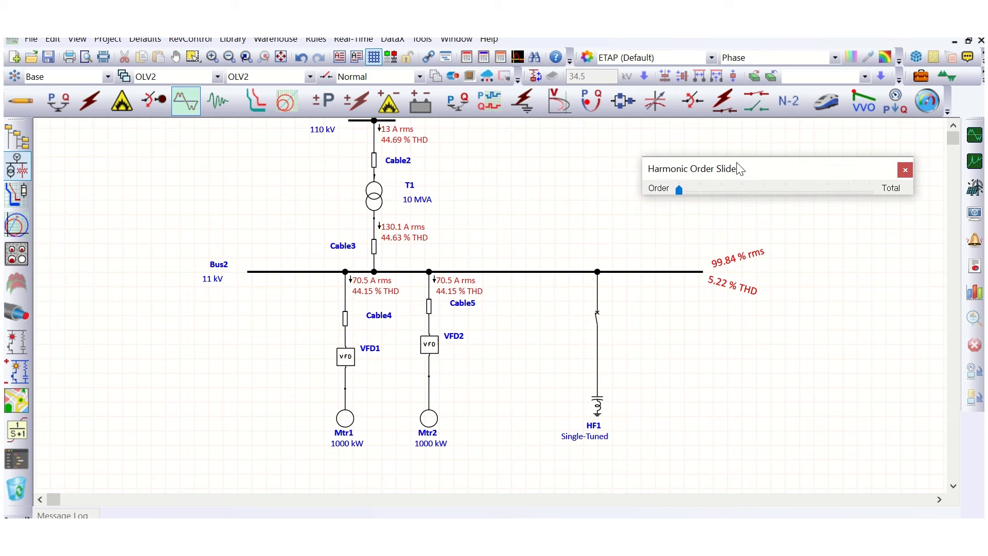
click(716, 189)
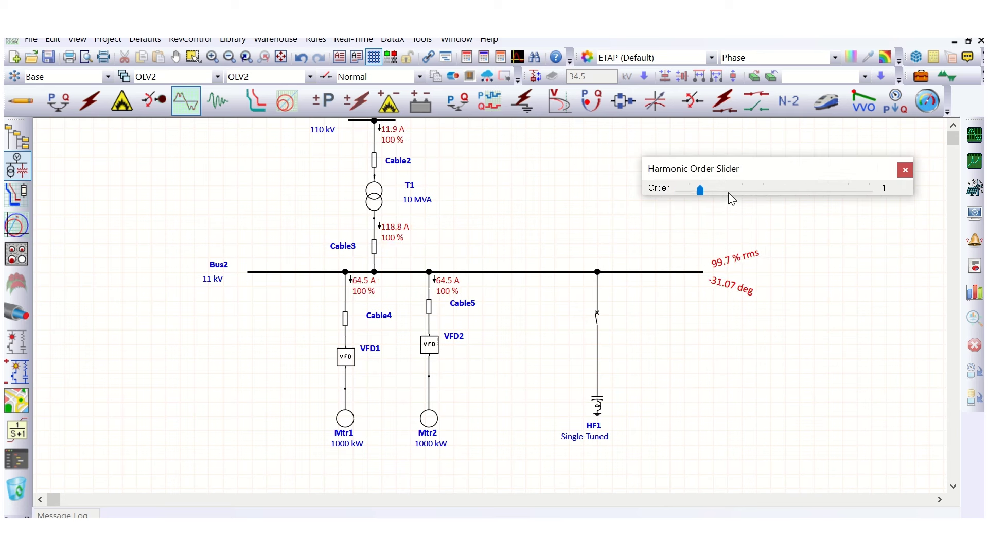
click(729, 191)
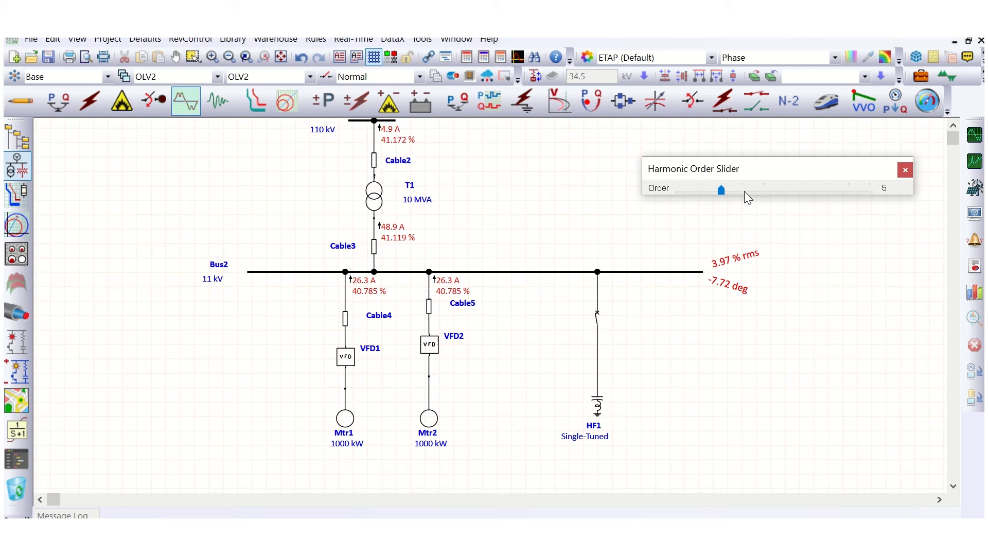